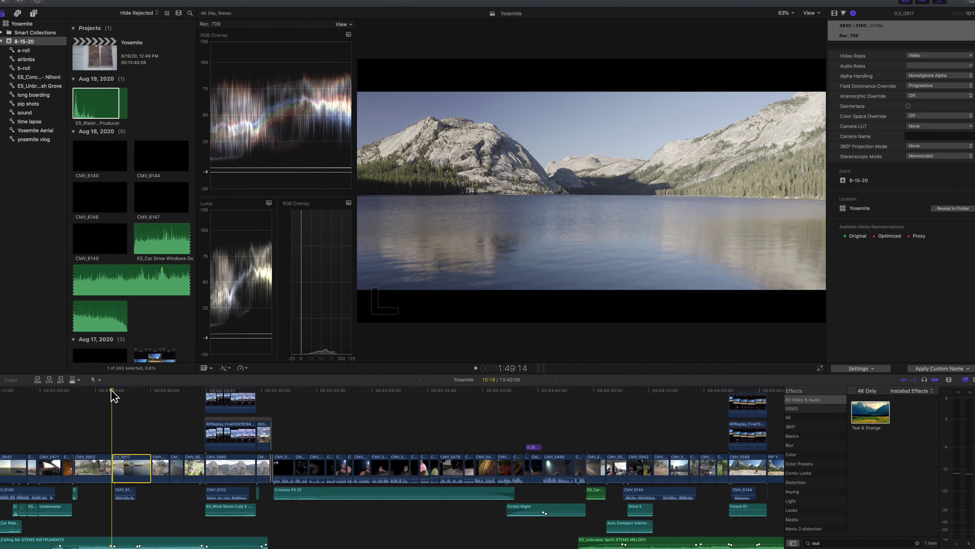
- Mute the sound, preview the drone clip, and return the playhead to 1:49:14
key(XF86AudioMute)
key(space)
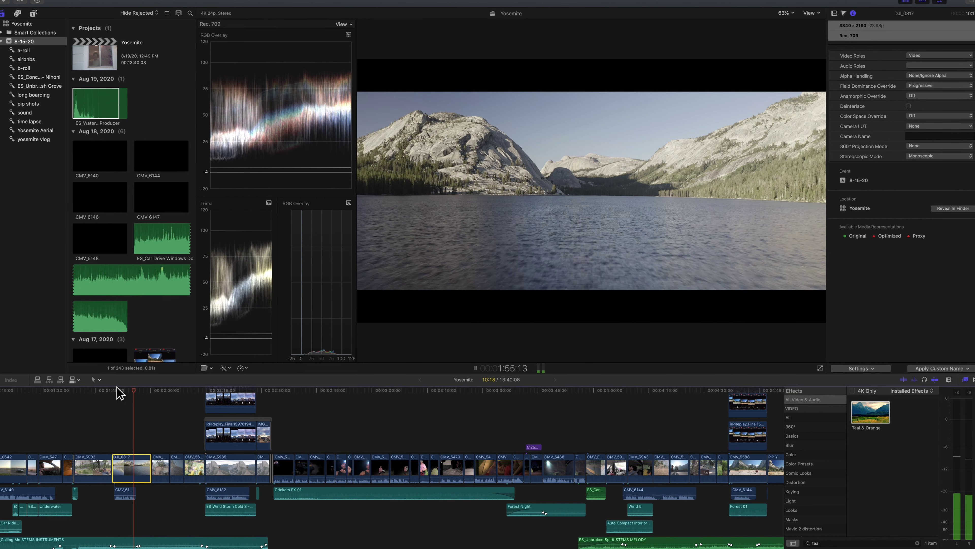
click(113, 390)
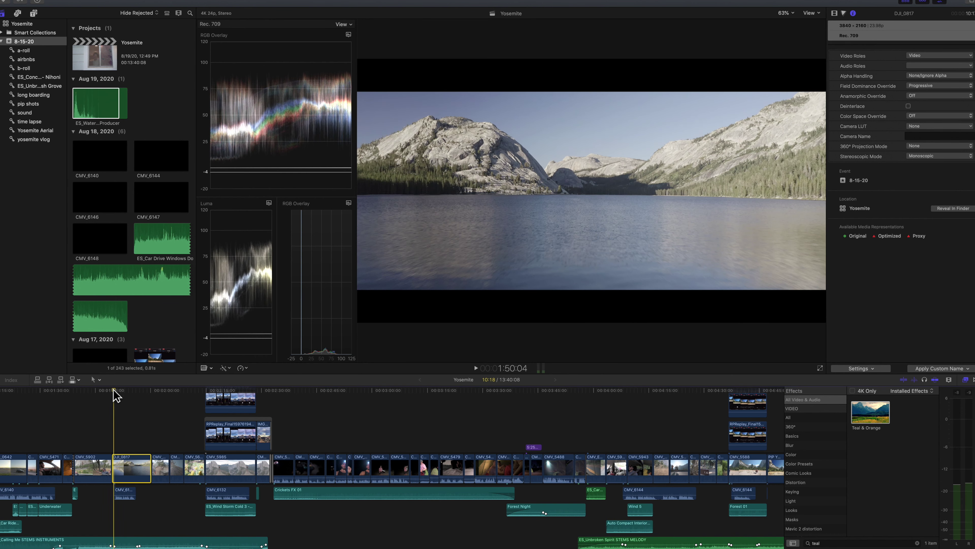
click(112, 390)
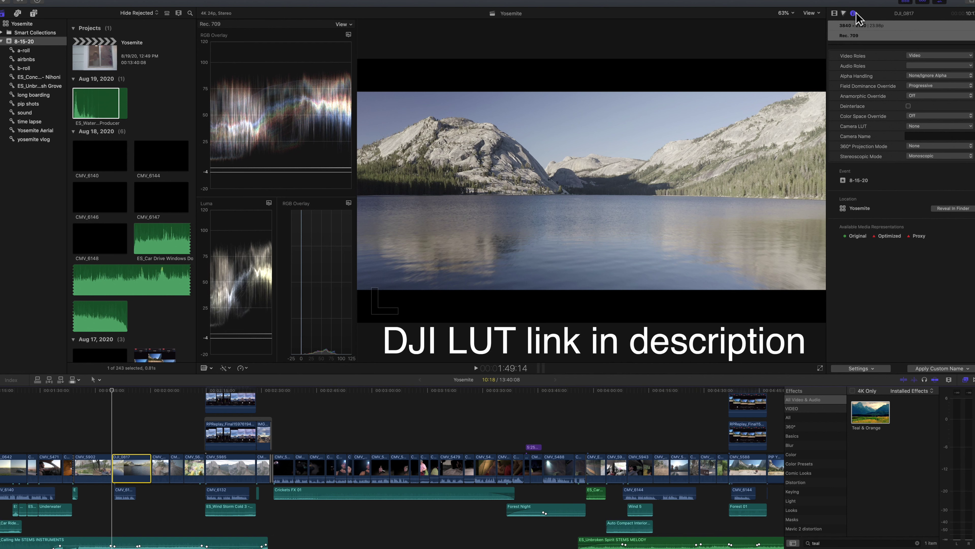
- Set the DJI_0817 clip's Camera LUT to DLog-M+to+Rec709
click(952, 127)
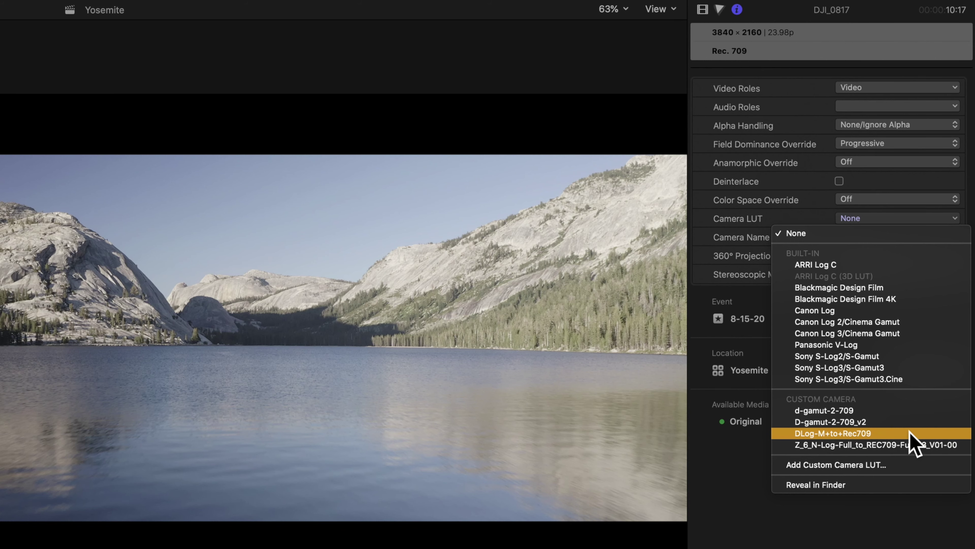
click(910, 433)
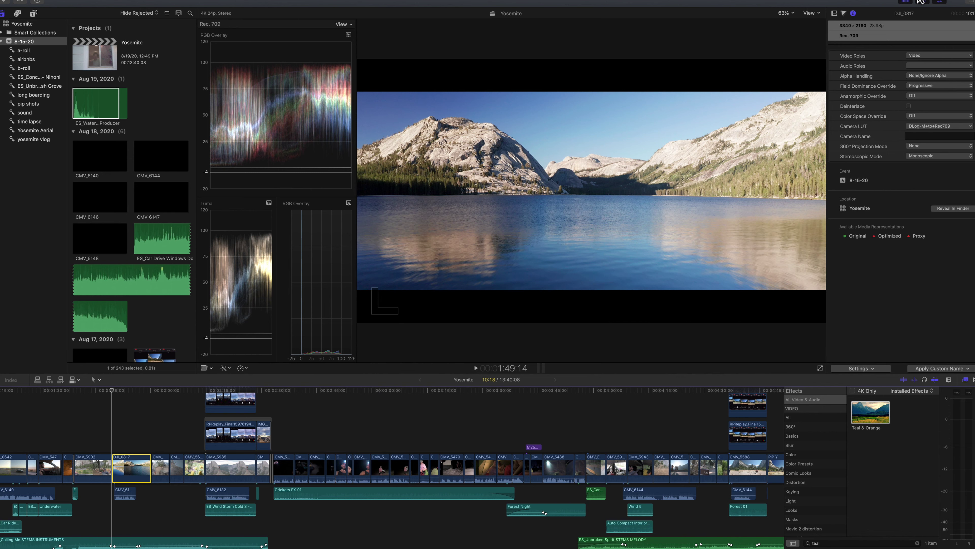
- Add Color Board 1, try a purple highlights tint, then reset the highlights to 0%
click(843, 13)
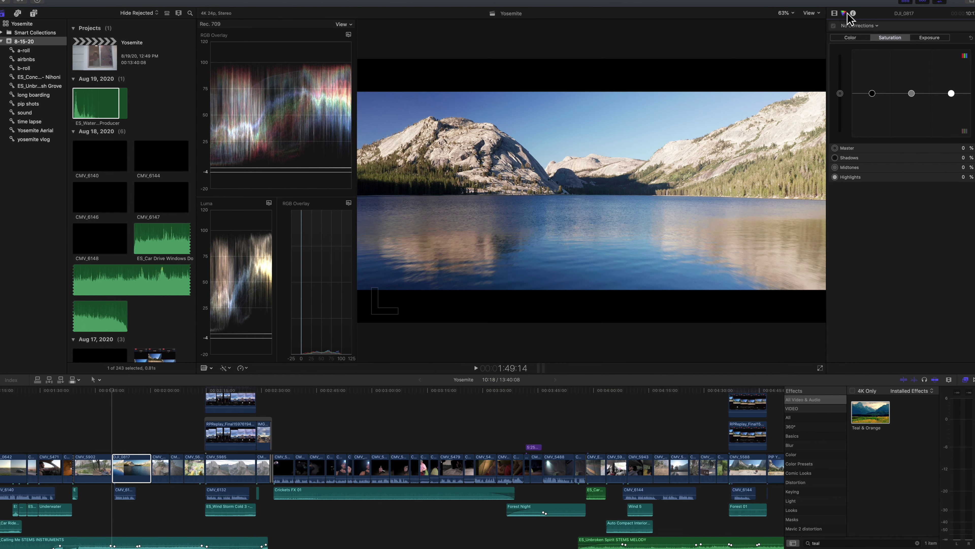
click(855, 38)
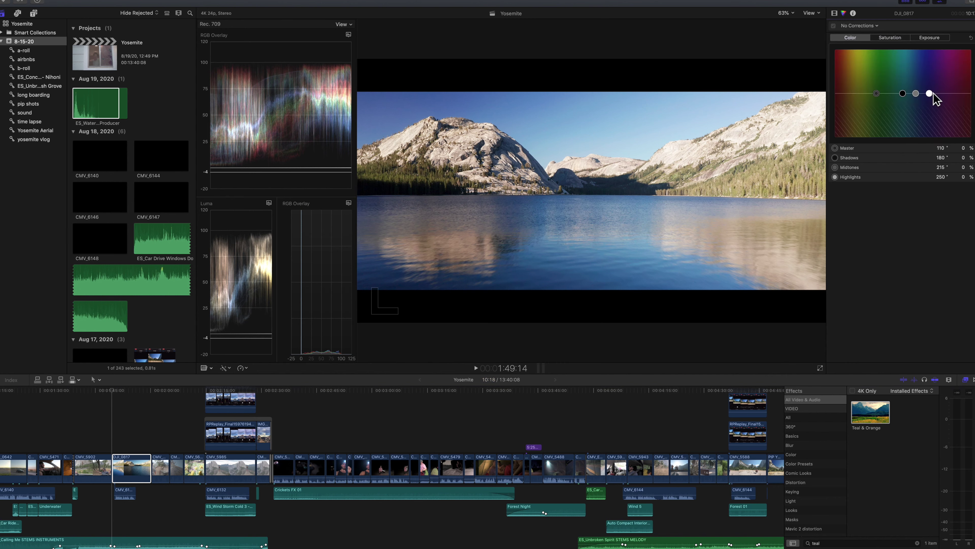
drag(929, 93, 931, 58)
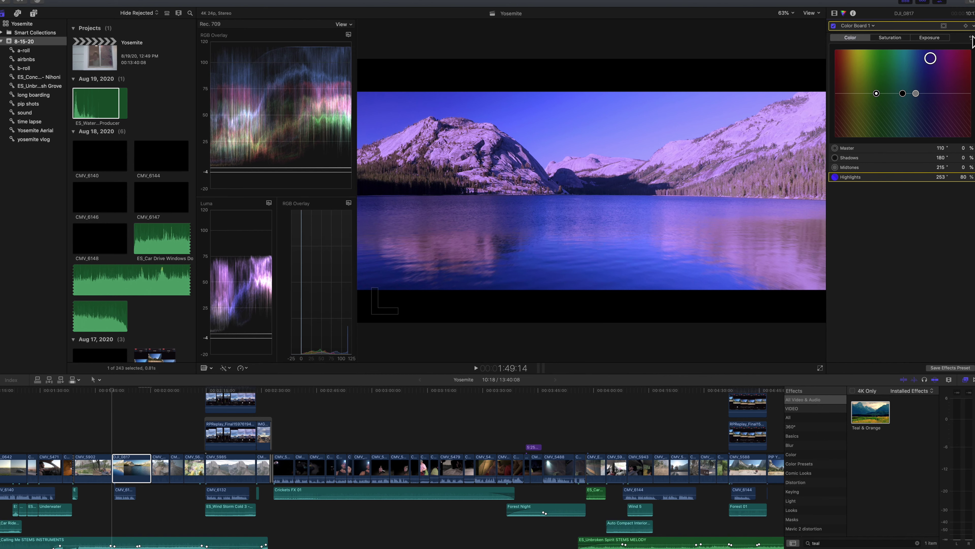
click(972, 37)
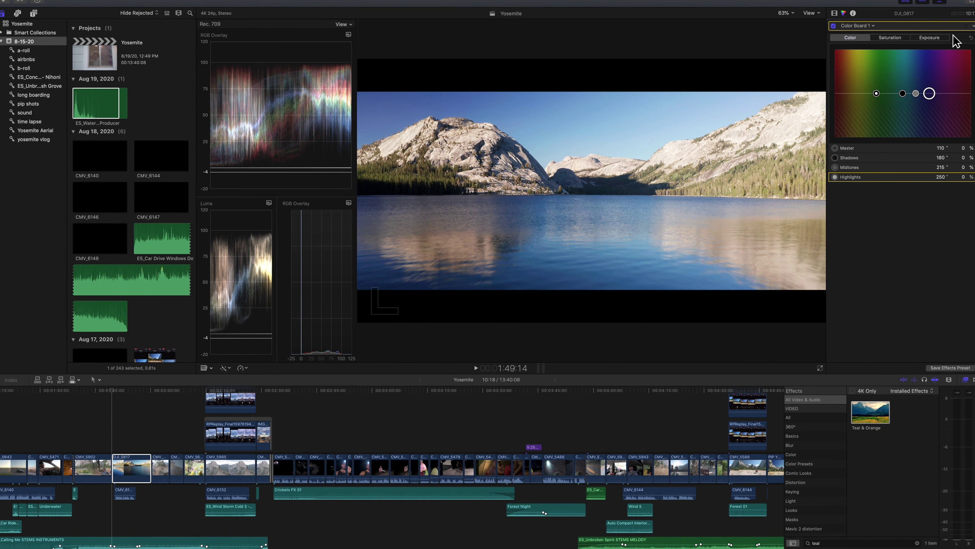
- Reset the Color Board exposure, then set Highlights to -3% and Shadows to -2%
click(938, 37)
drag(951, 93, 921, 101)
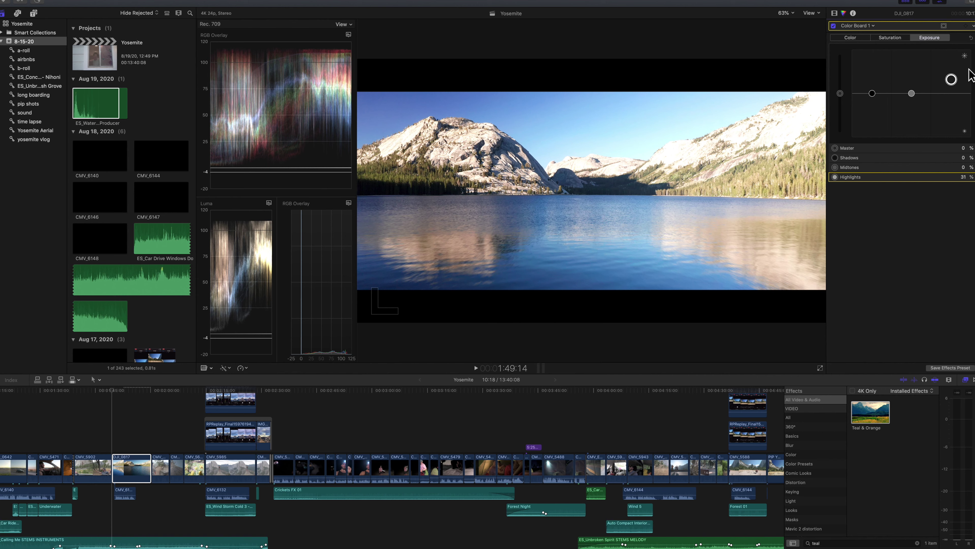
click(971, 39)
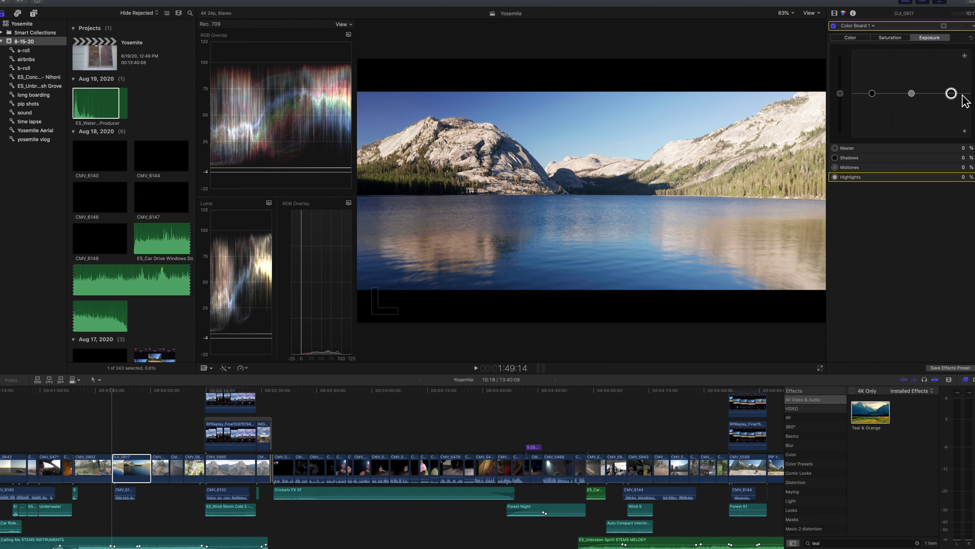
drag(952, 93, 952, 95)
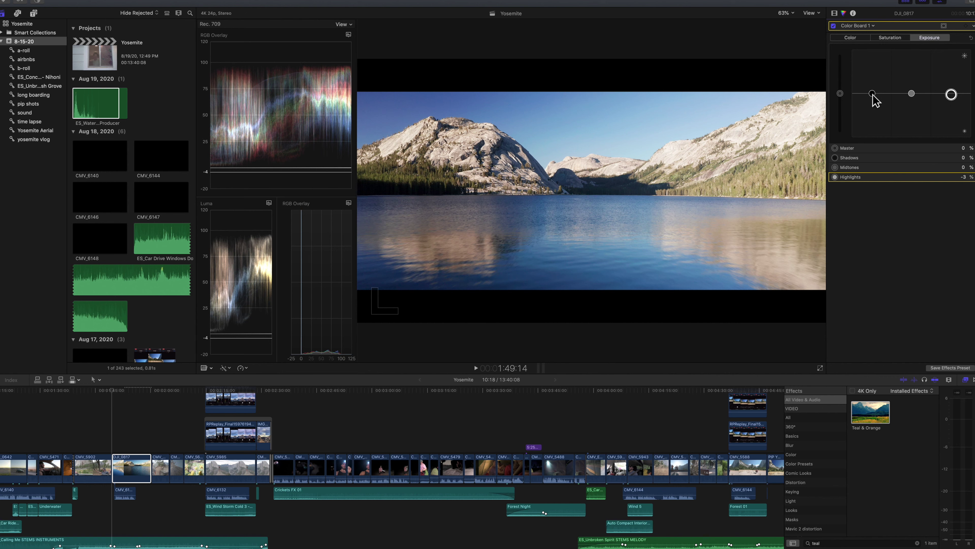
drag(872, 94, 873, 95)
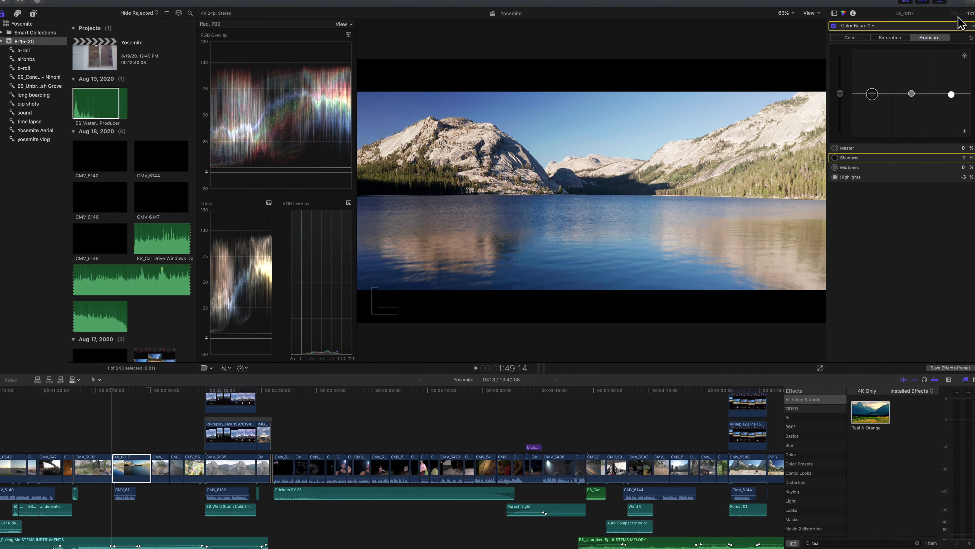
- Add Color Wheels 1 and set Temperature to 7000 and Tint to 3.4
click(872, 26)
click(878, 25)
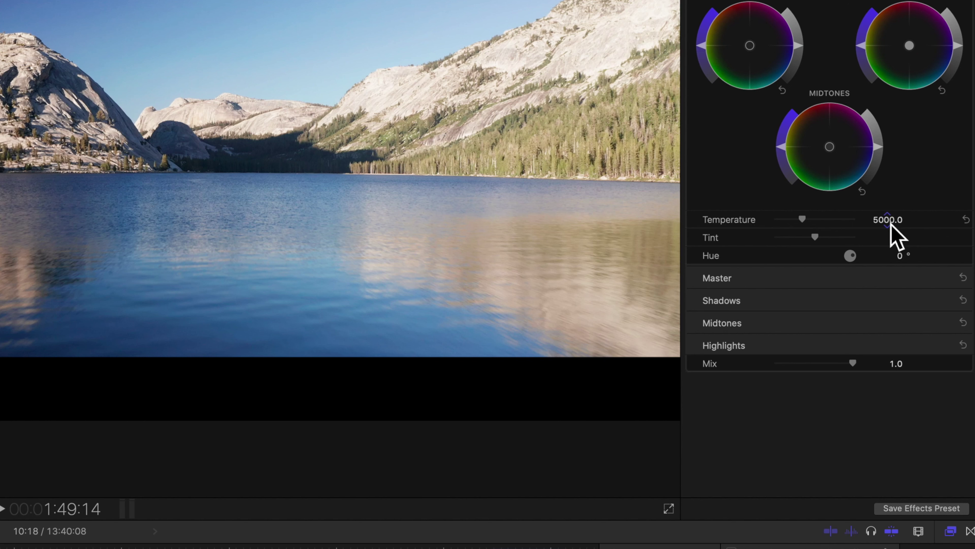
drag(936, 221, 936, 220)
drag(887, 219, 893, 233)
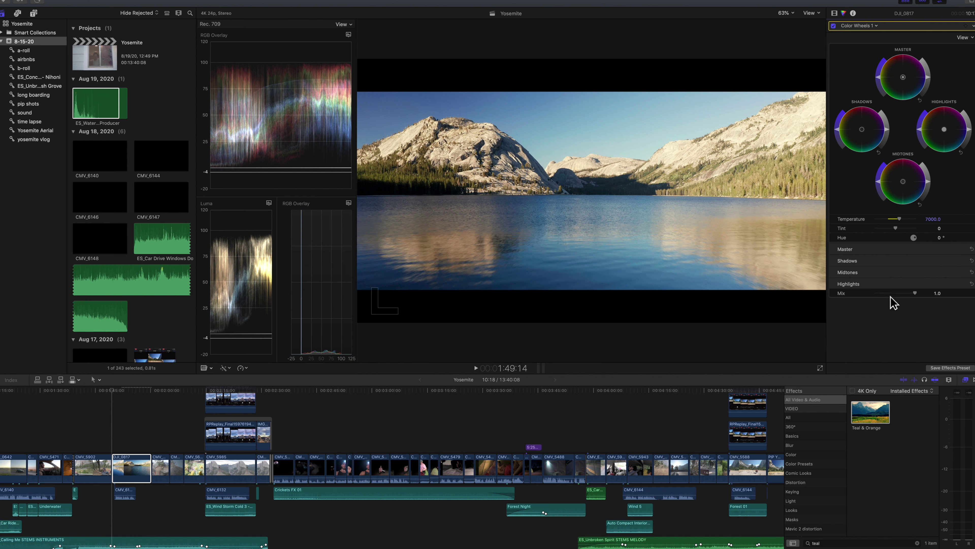
click(941, 232)
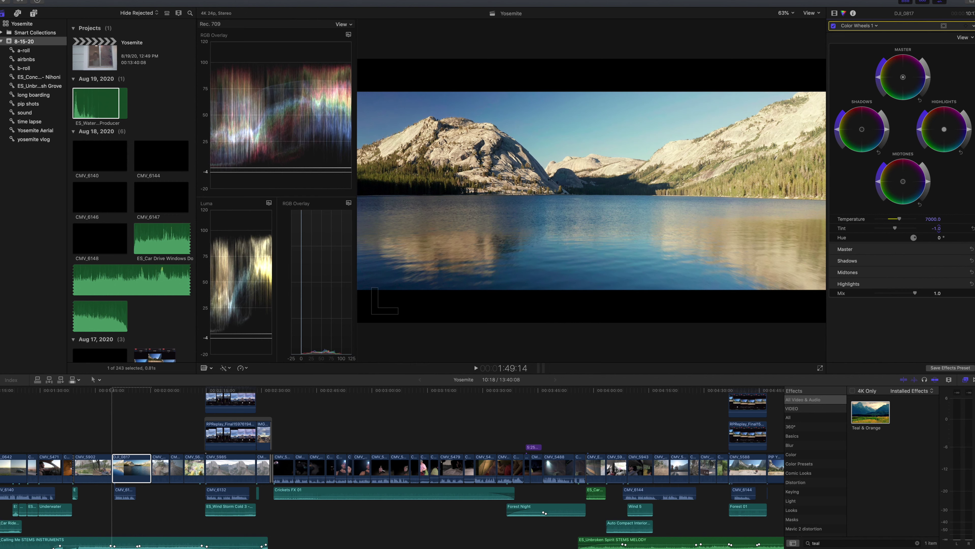
drag(939, 231, 941, 238)
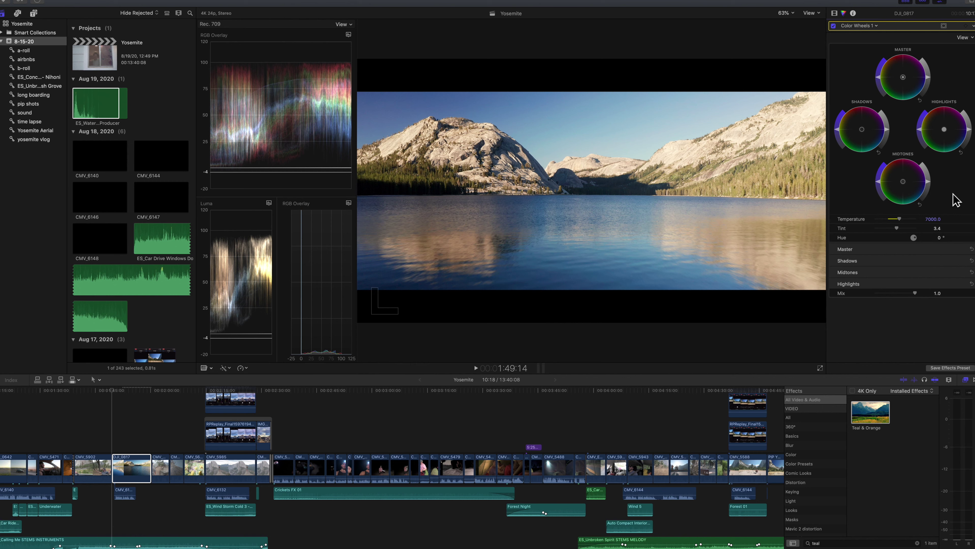
- Return to the Color Board and darken the Midtones exposure to -15%
key(ctrl+super+e)
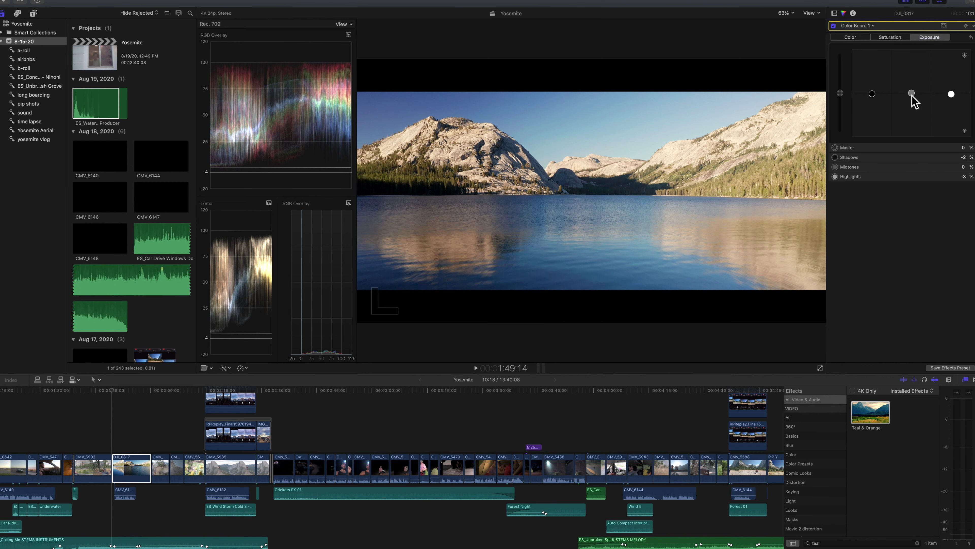
click(912, 94)
drag(913, 95, 913, 100)
- Add a second Color Wheels correction to the clip
click(874, 25)
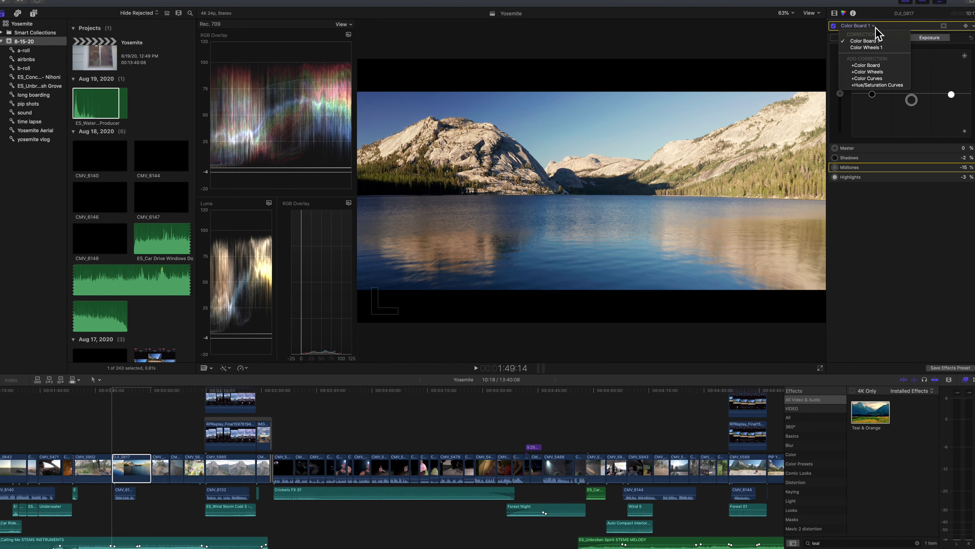
click(793, 96)
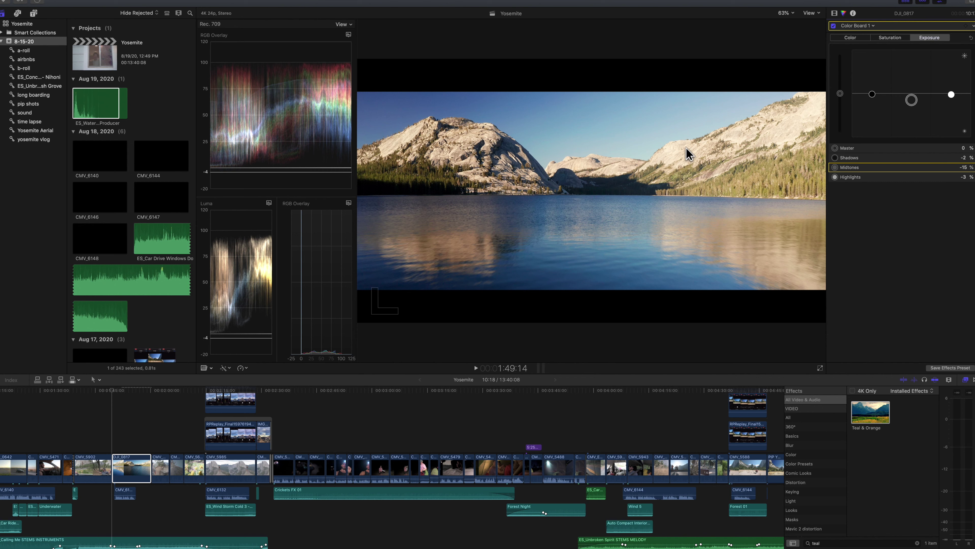
click(875, 28)
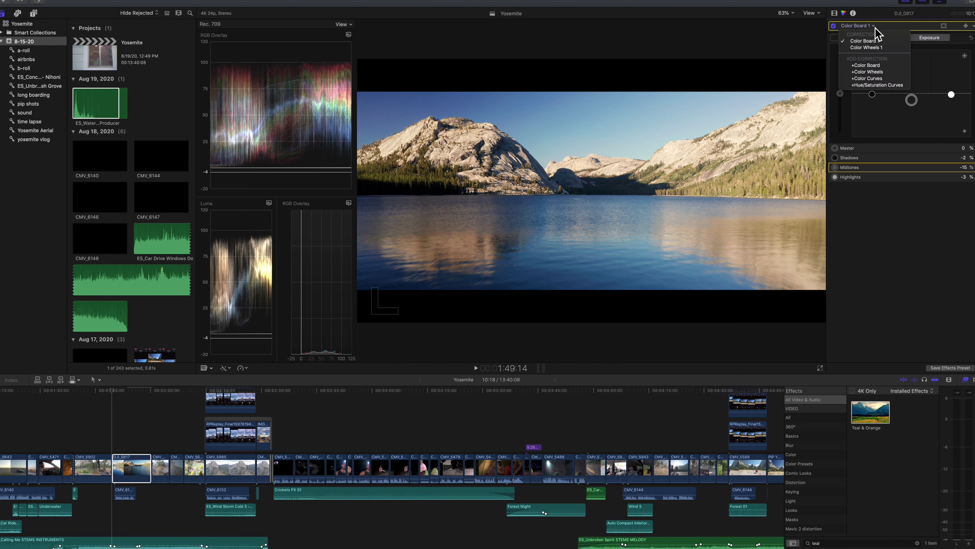
click(893, 72)
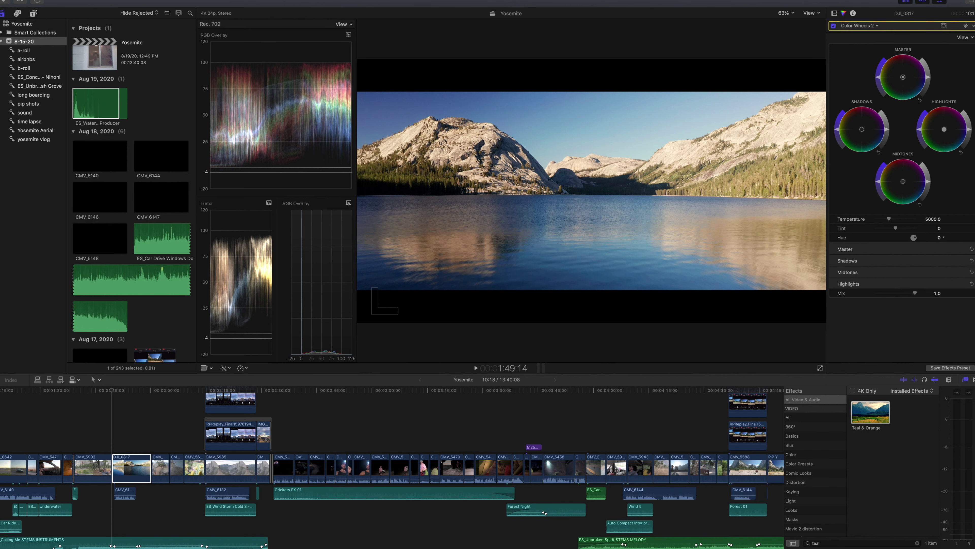
- Add an elliptical shape mask to Color Wheels 2, widened and feathered over the right hillside
click(974, 27)
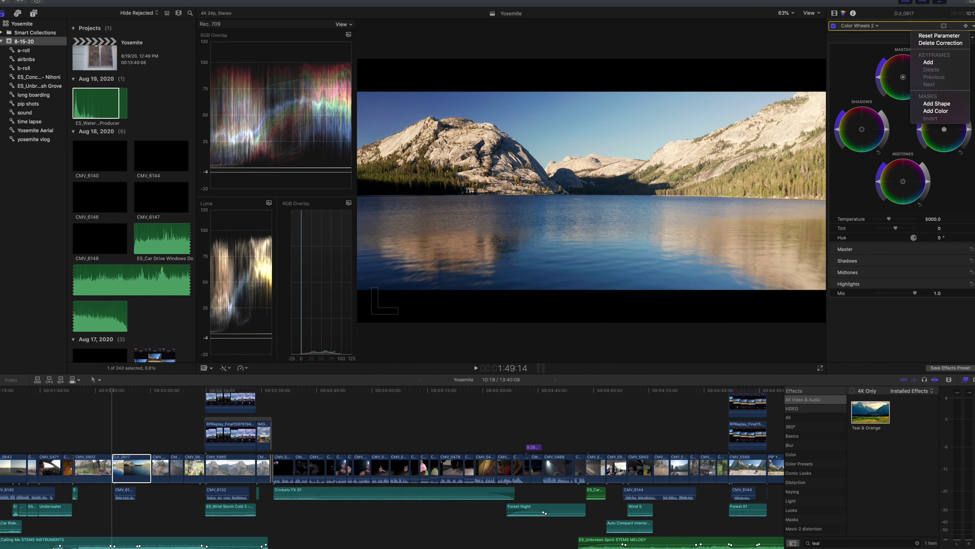
click(937, 104)
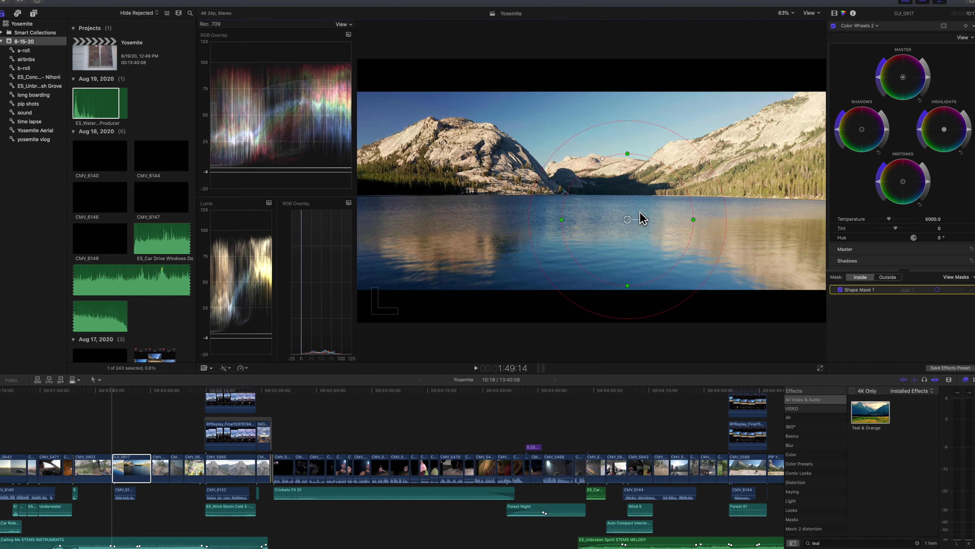
drag(640, 213, 639, 166)
drag(735, 100, 736, 95)
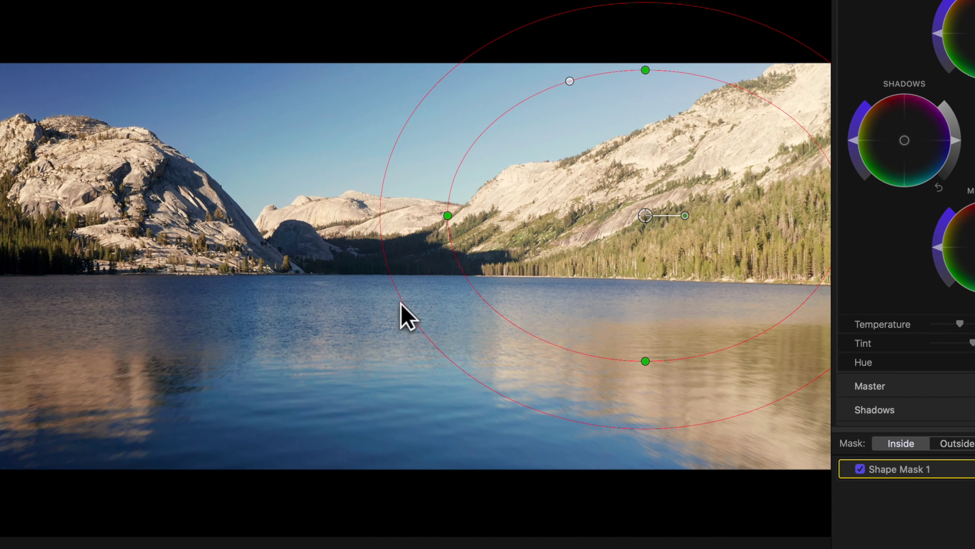
drag(400, 303, 360, 297)
drag(649, 220, 660, 203)
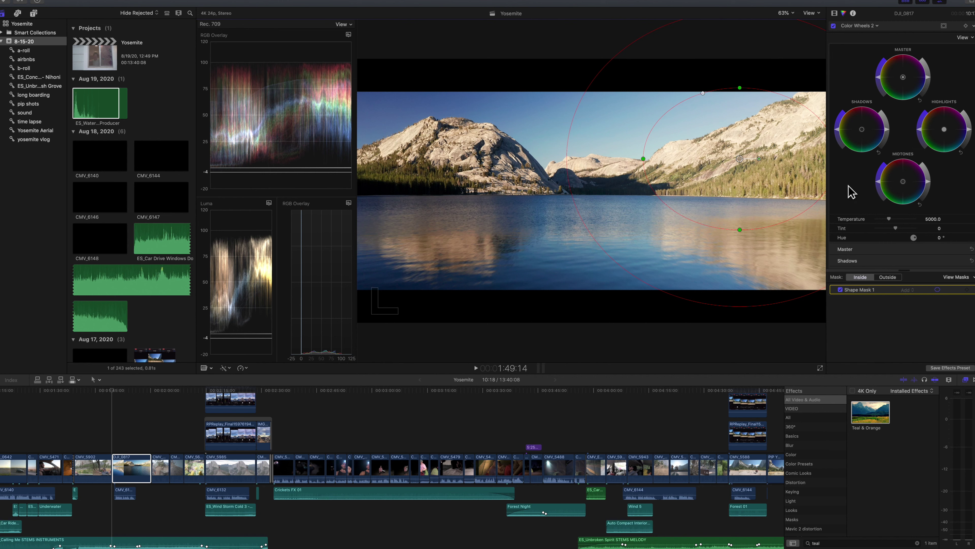
- Lower the masked correction's Highlights Brightness to -0.04
scroll(952, 230, down, 2)
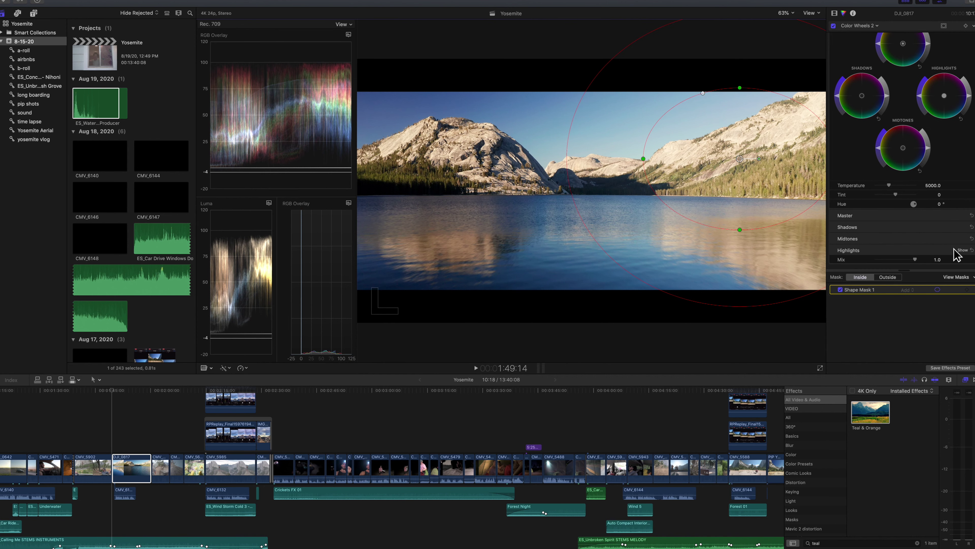
click(964, 250)
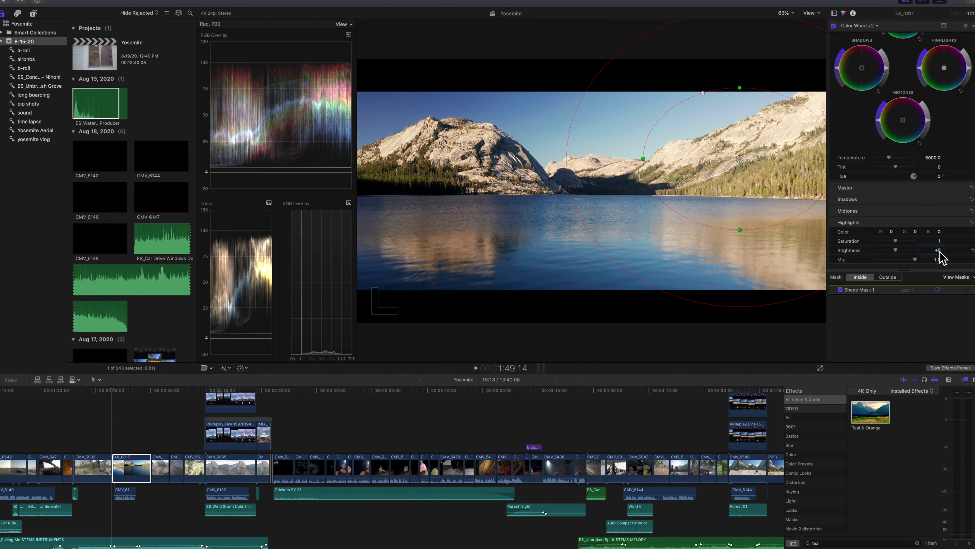
drag(940, 254, 936, 255)
scroll(953, 263, up, 3)
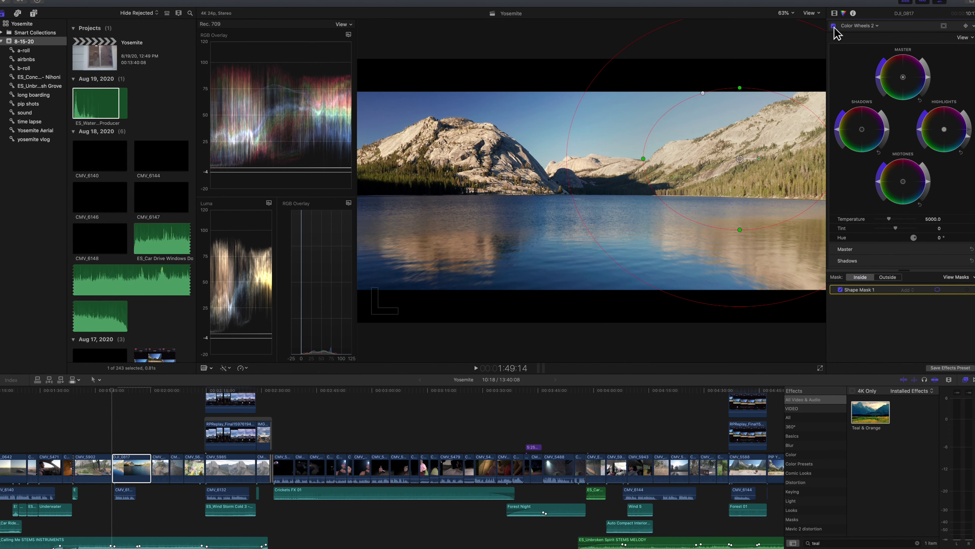
- Add Hue/Saturation Curves, place Hue vs Hue points, nudge the yellow point, and compare
click(877, 26)
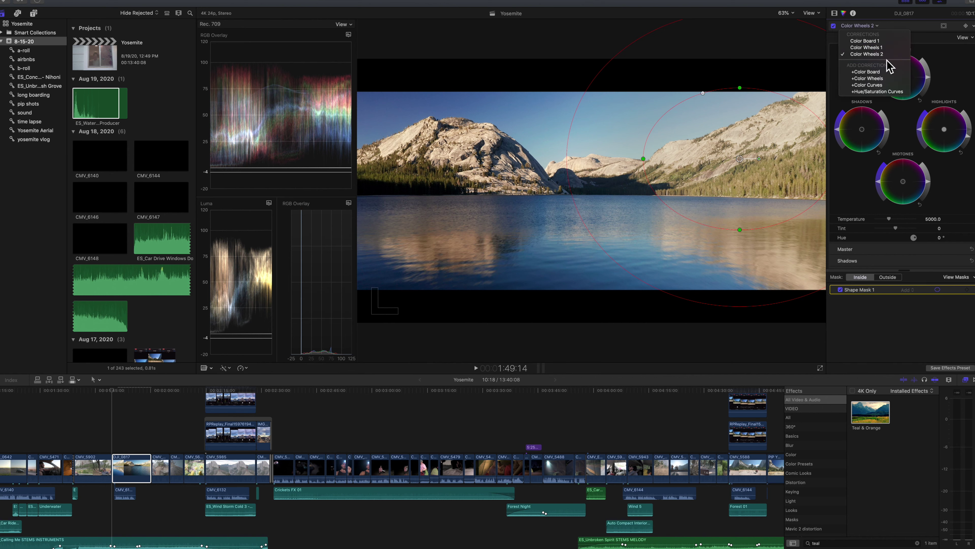
click(883, 92)
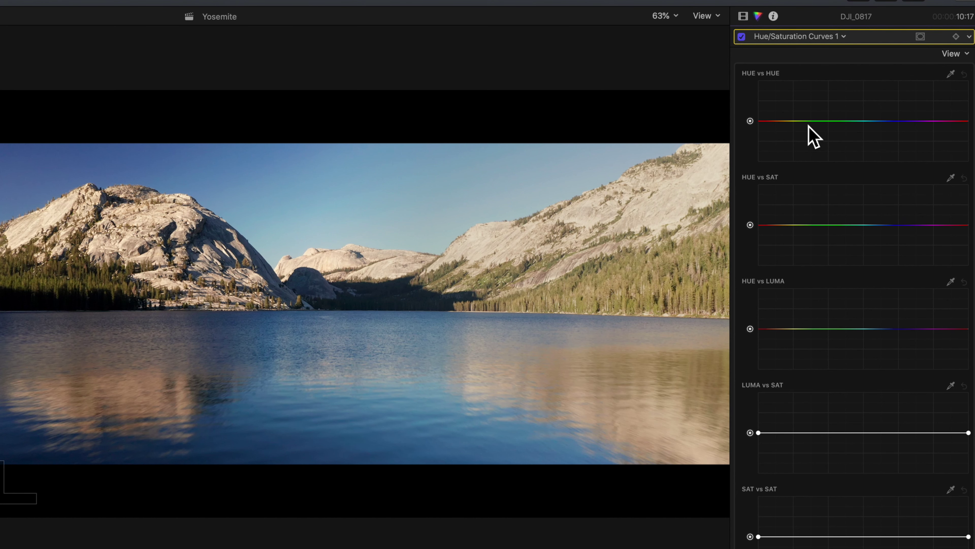
click(791, 121)
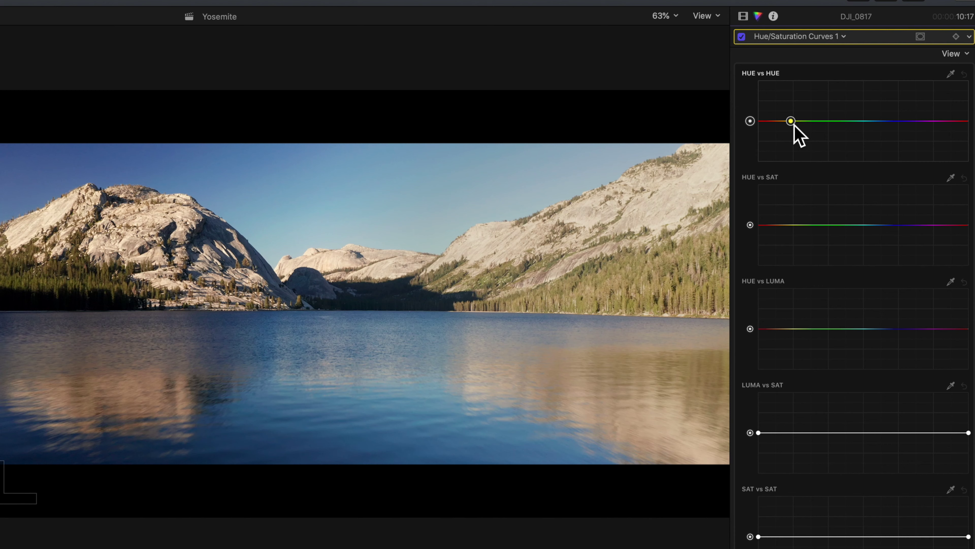
click(813, 121)
click(767, 121)
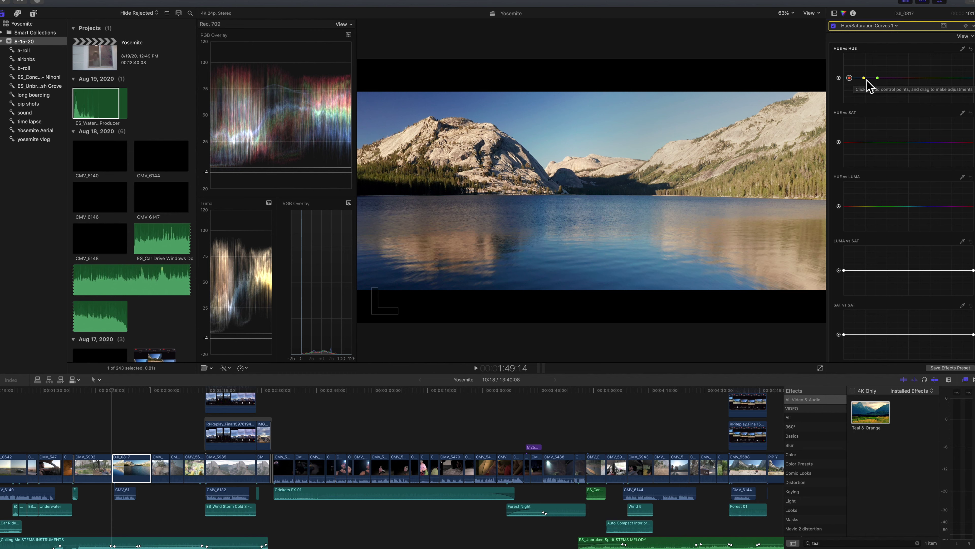
drag(864, 80, 865, 81)
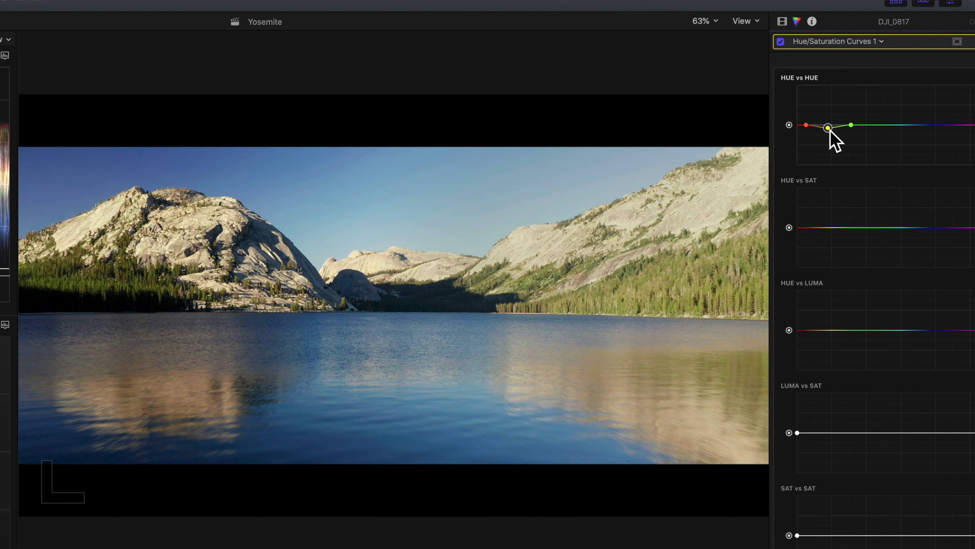
click(782, 45)
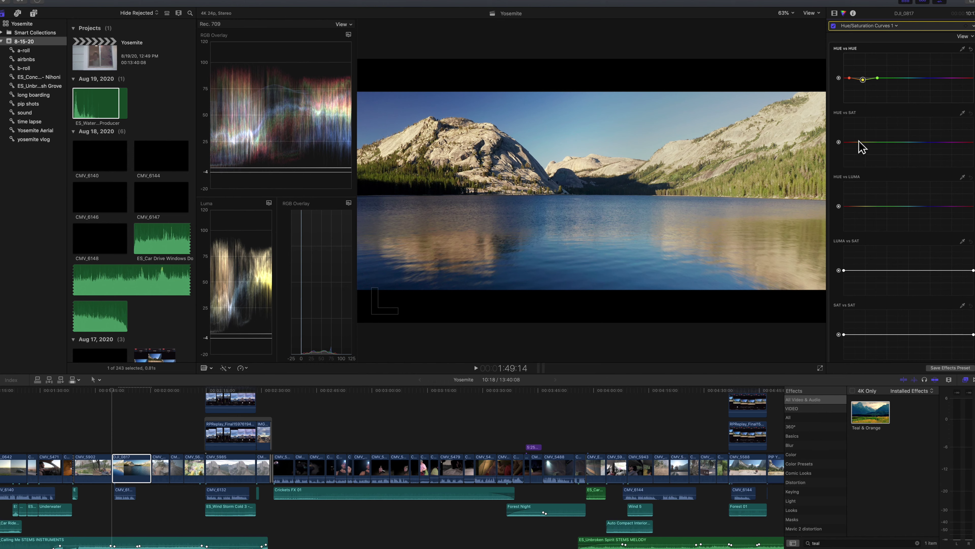
- Add yellow and green points on the Hue vs Sat curve, raise the green point, and compare
click(878, 141)
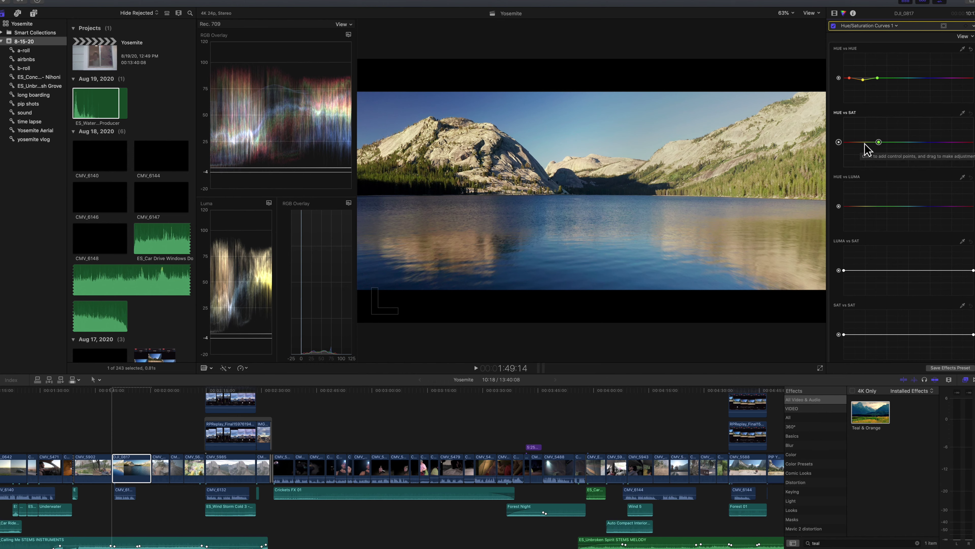
click(866, 142)
click(900, 142)
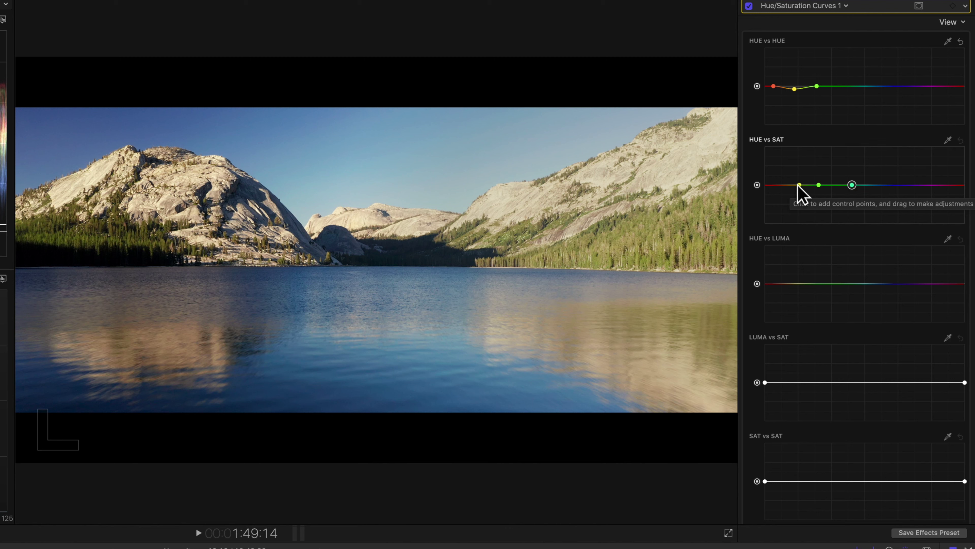
click(820, 185)
drag(819, 185, 824, 183)
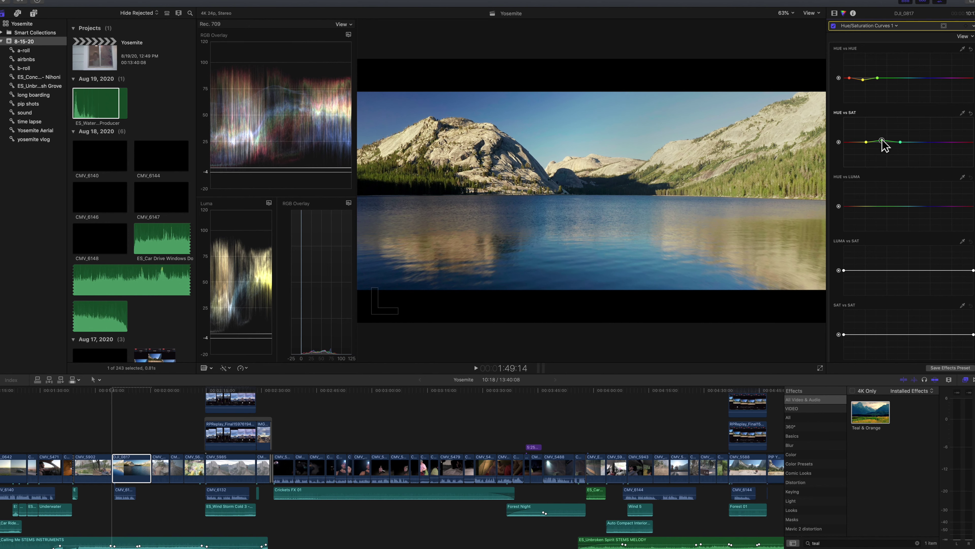
click(833, 26)
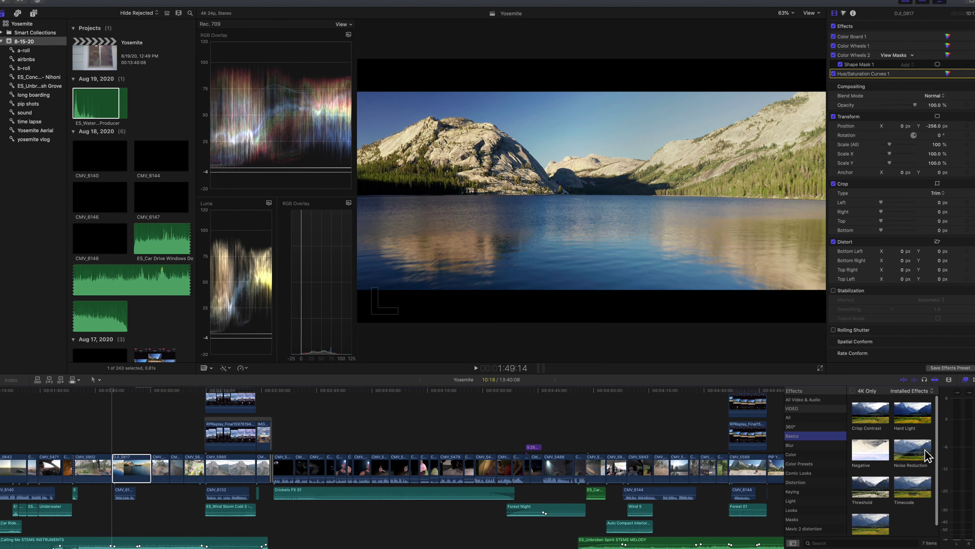
- Apply Noise Reduction to the lake clip with Amount High and Sharpness Medium
drag(925, 456, 136, 475)
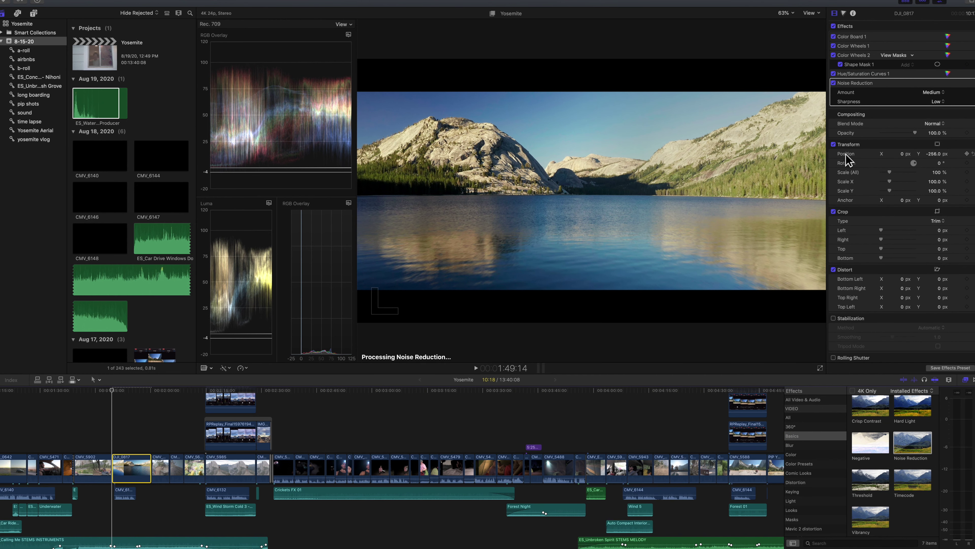
click(937, 92)
click(941, 83)
click(945, 100)
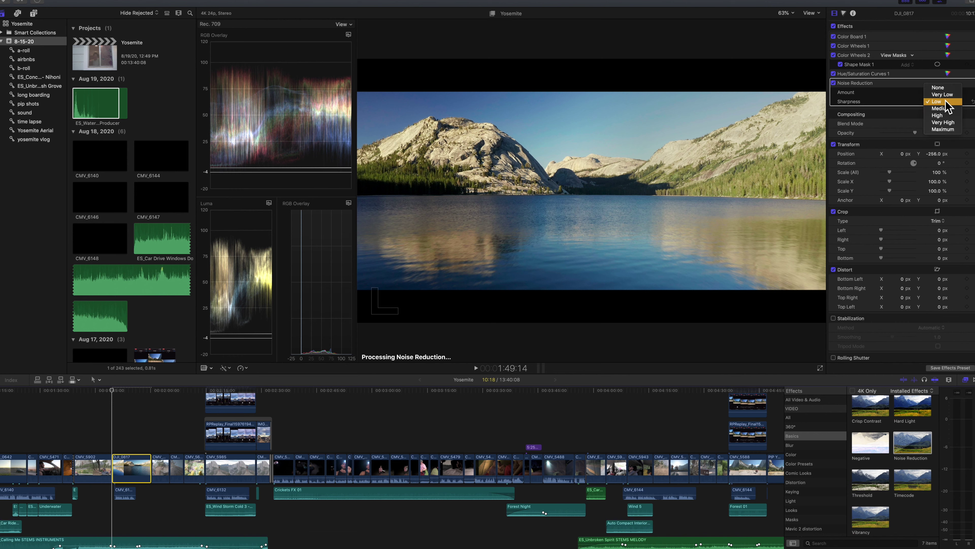
click(959, 109)
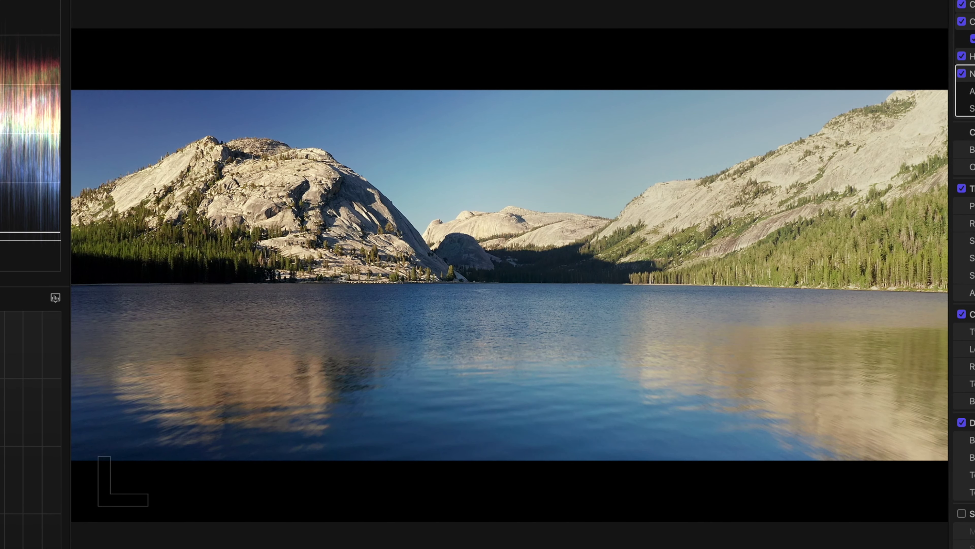
- Toggle all of the clip's effects off and on to compare before and after
click(962, 0)
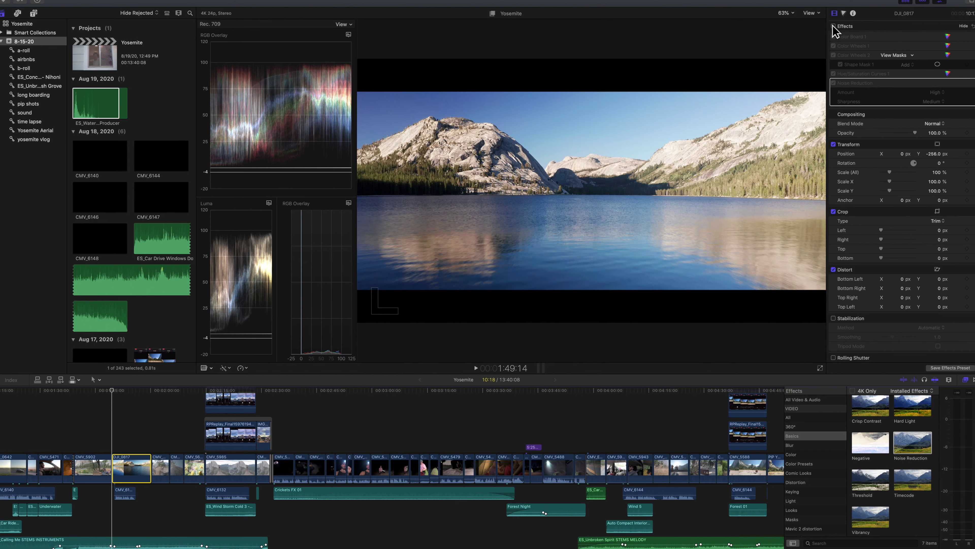
click(833, 26)
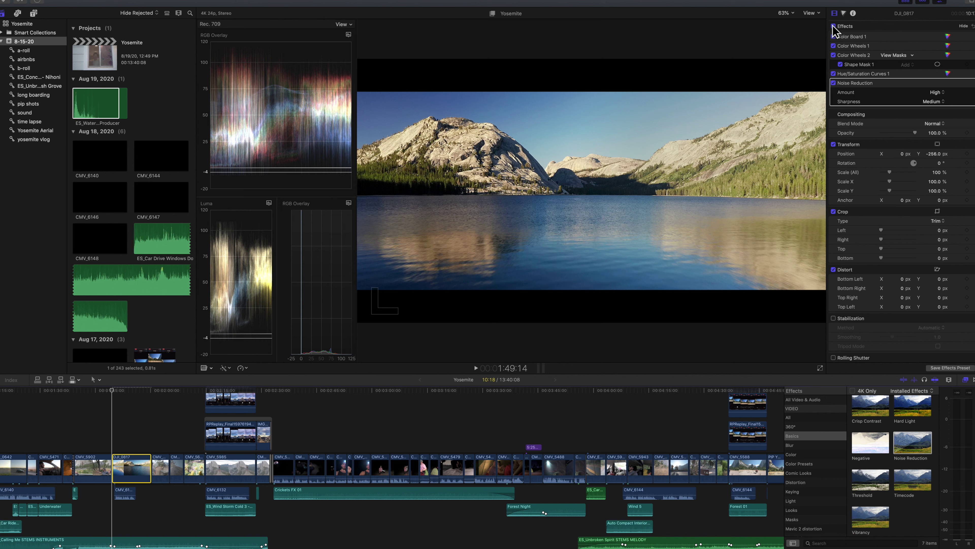
click(833, 26)
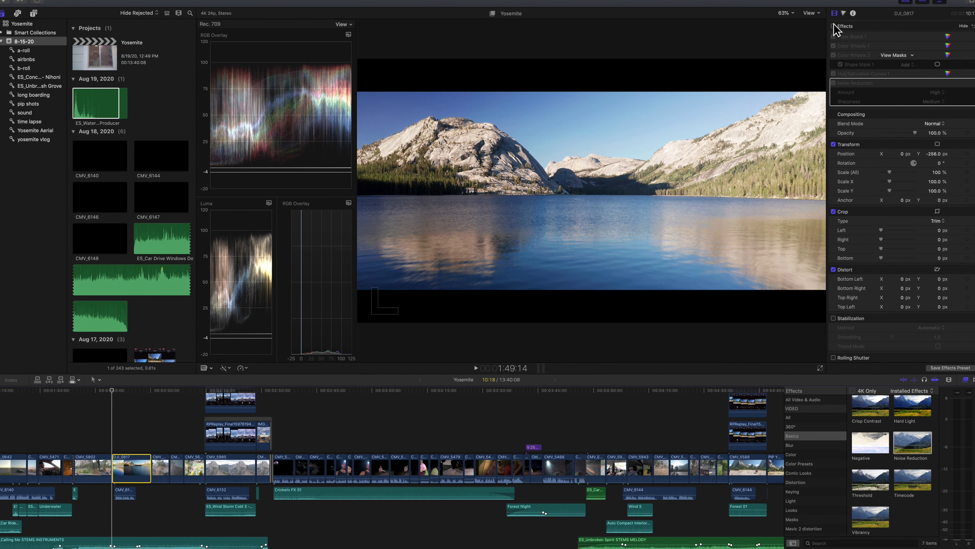
click(833, 26)
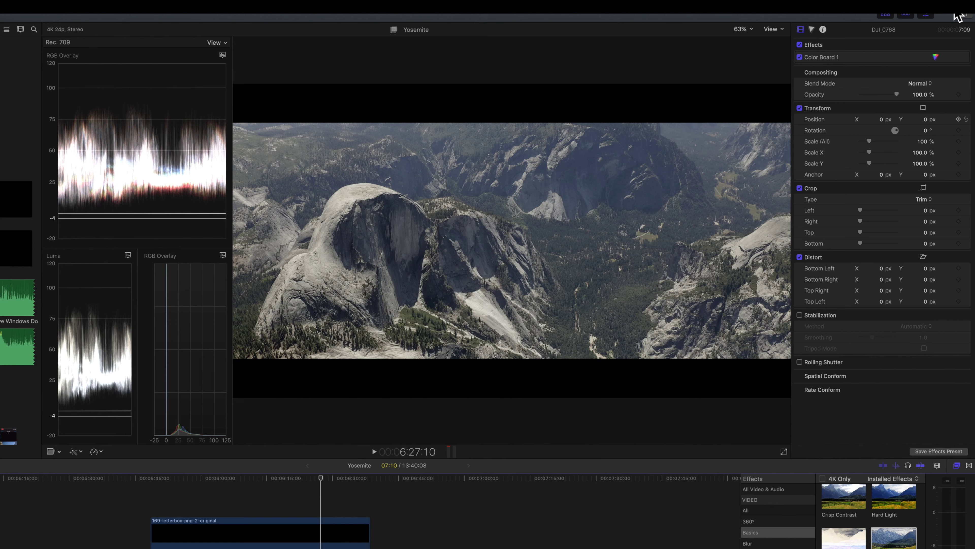
- In the Info inspector, set the DJI_0768 Half Dome clip's Camera LUT to DLog-M+to+Rec709
click(823, 29)
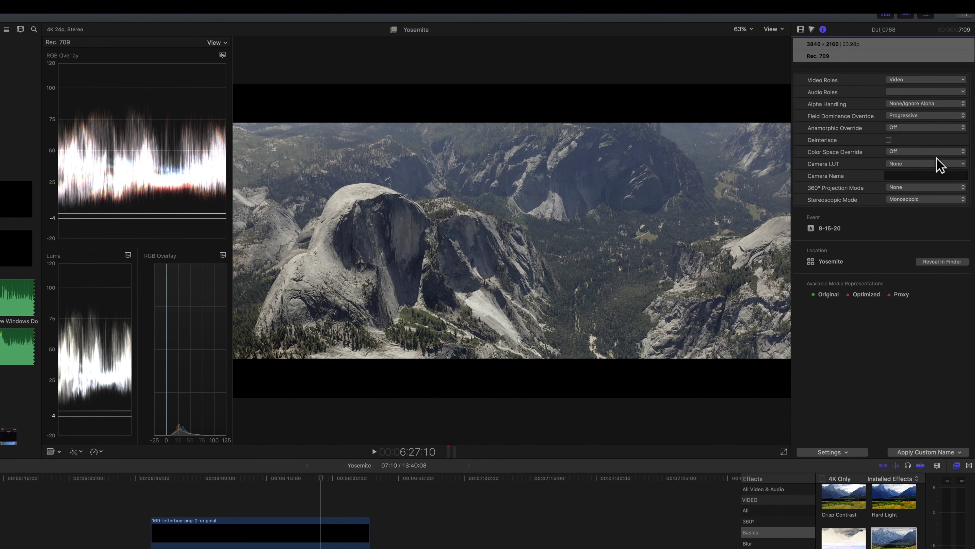
click(939, 165)
click(942, 174)
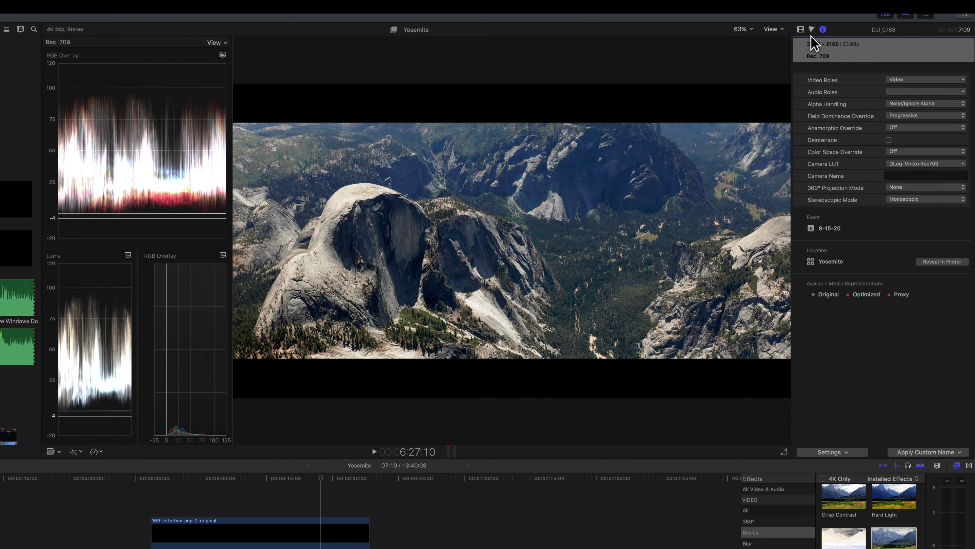
click(812, 30)
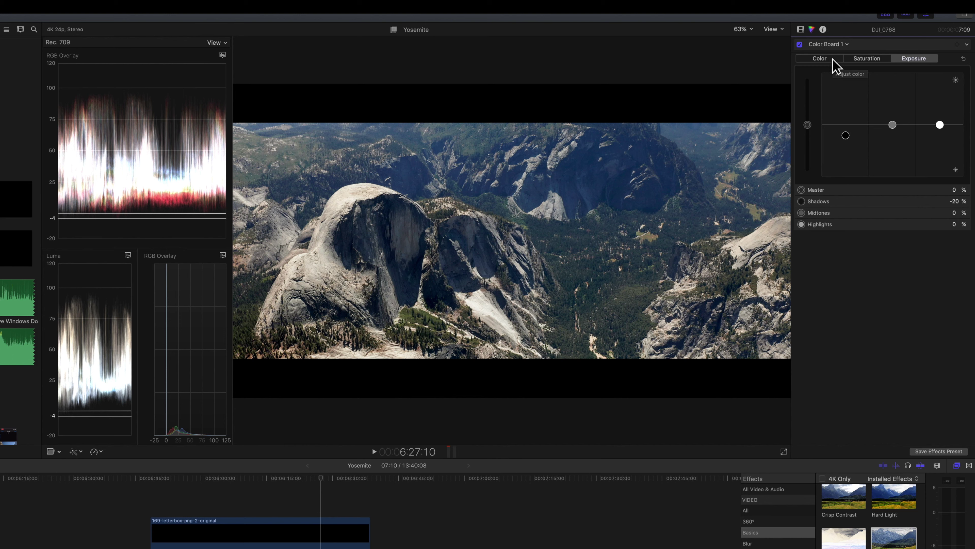
- Add a Color Wheels correction and set its Temperature to 6500
click(850, 46)
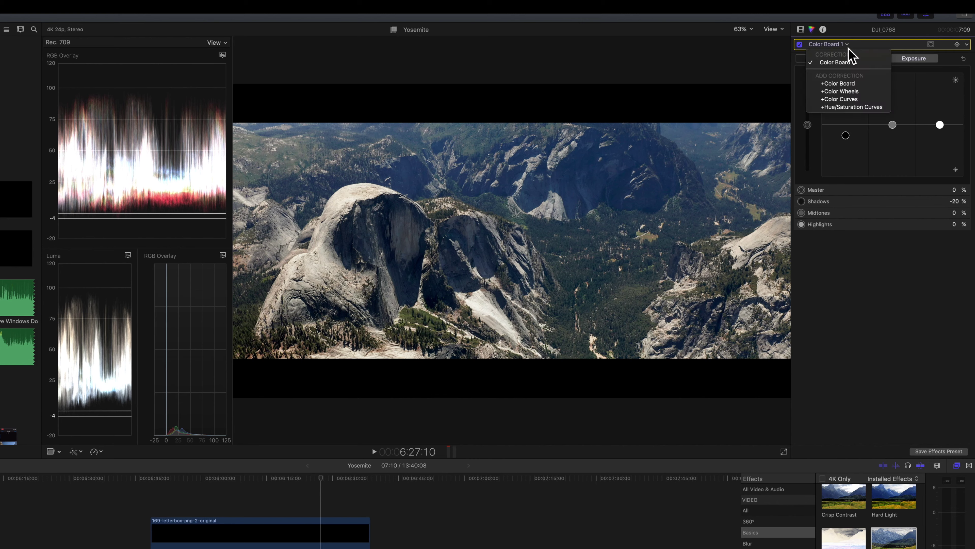
click(862, 92)
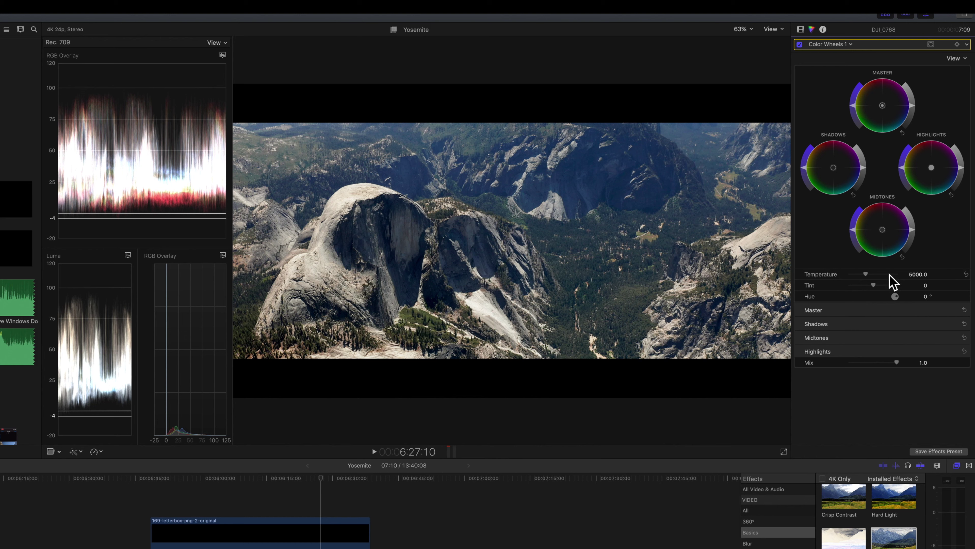
click(918, 274)
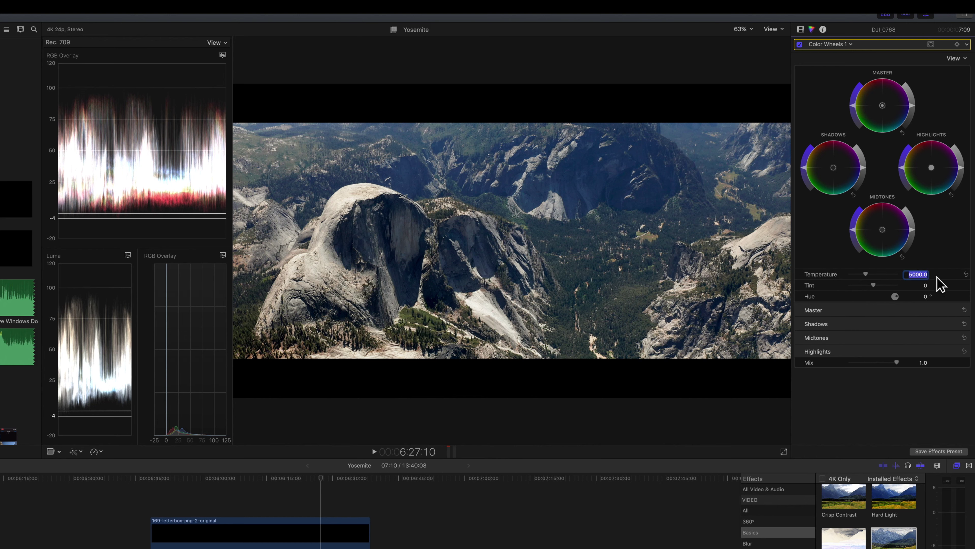
text(7)
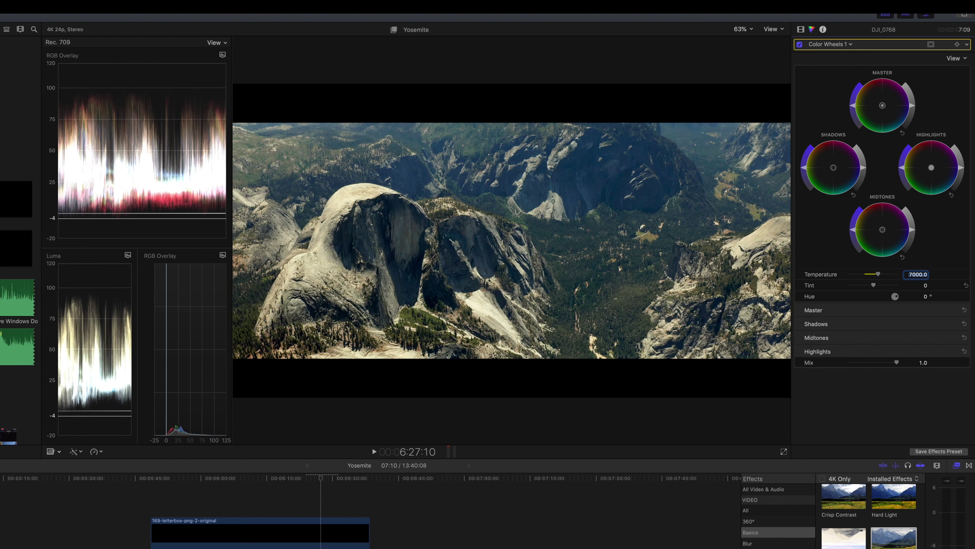
text(6500)
key(Return)
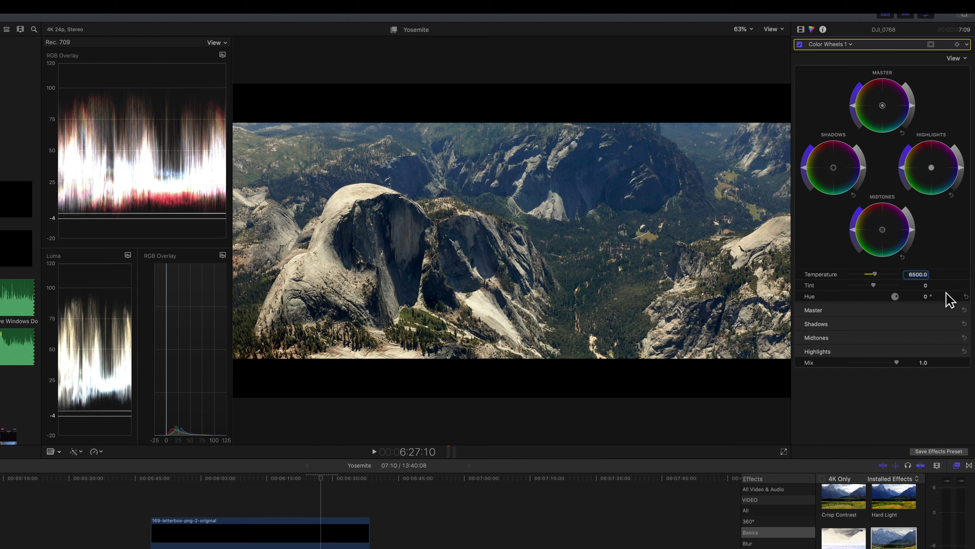
- On Color Board 1, lower the Midtones puck to darken the midtones slightly
click(850, 45)
click(852, 46)
click(852, 45)
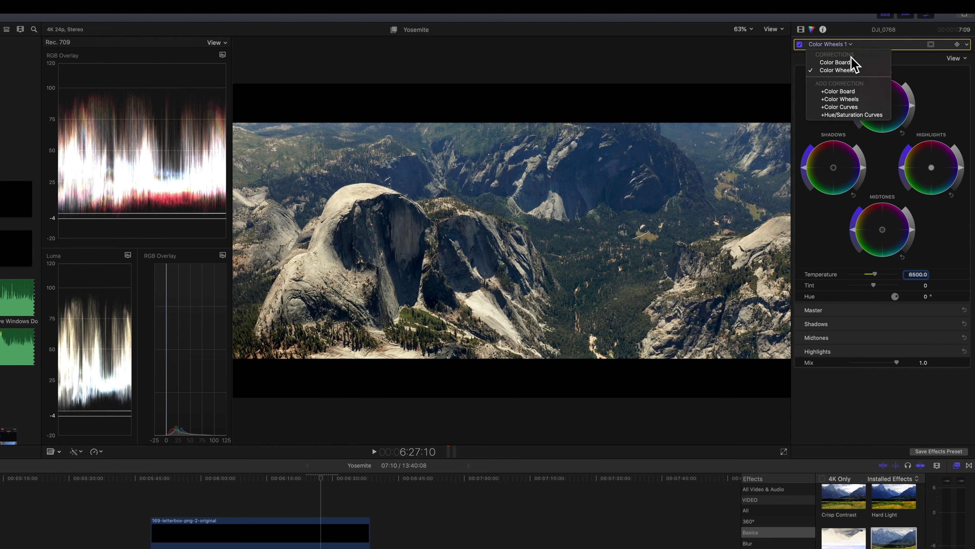
click(860, 69)
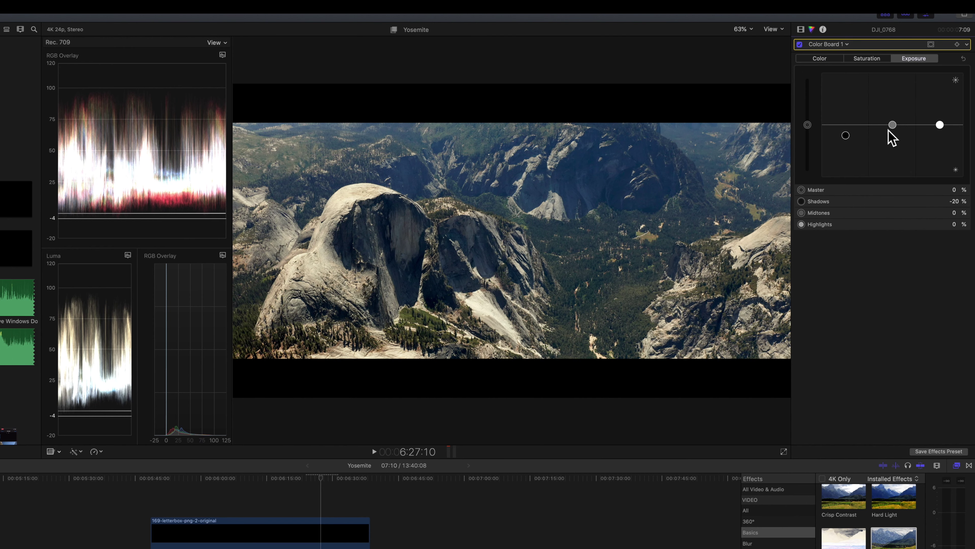
drag(892, 125, 848, 139)
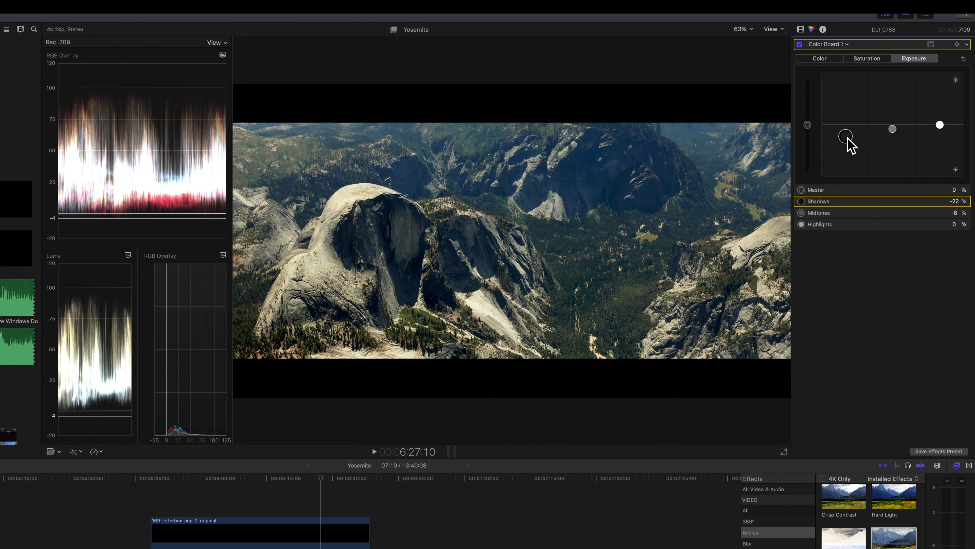
- Add a second Color Wheels correction with shadows pushed toward yellow, then add Hue/Saturation Curves
click(845, 44)
click(860, 99)
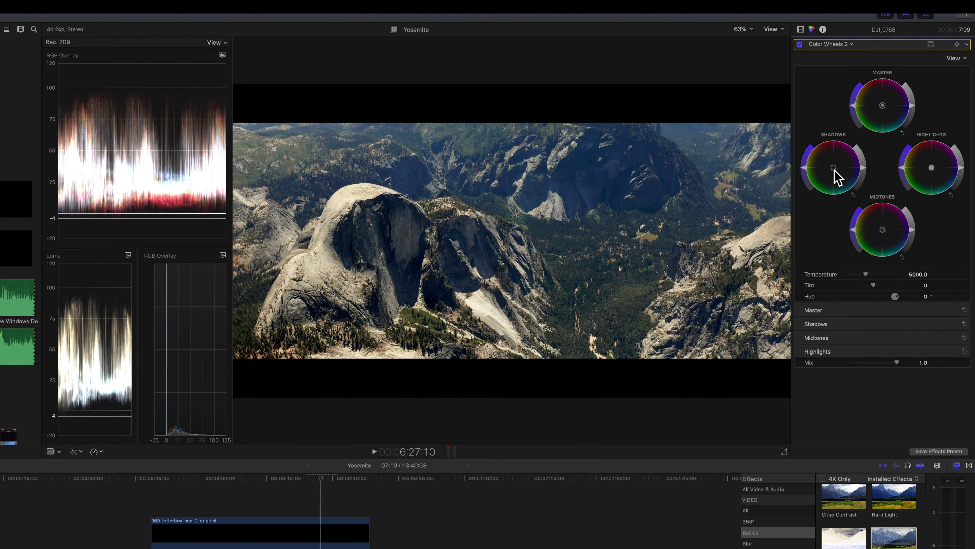
drag(834, 169, 832, 169)
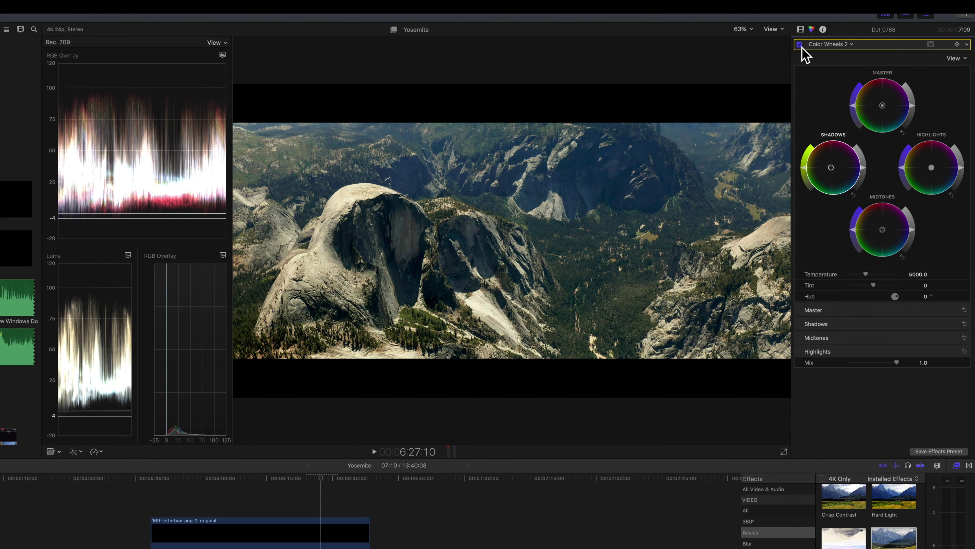
drag(835, 158, 834, 168)
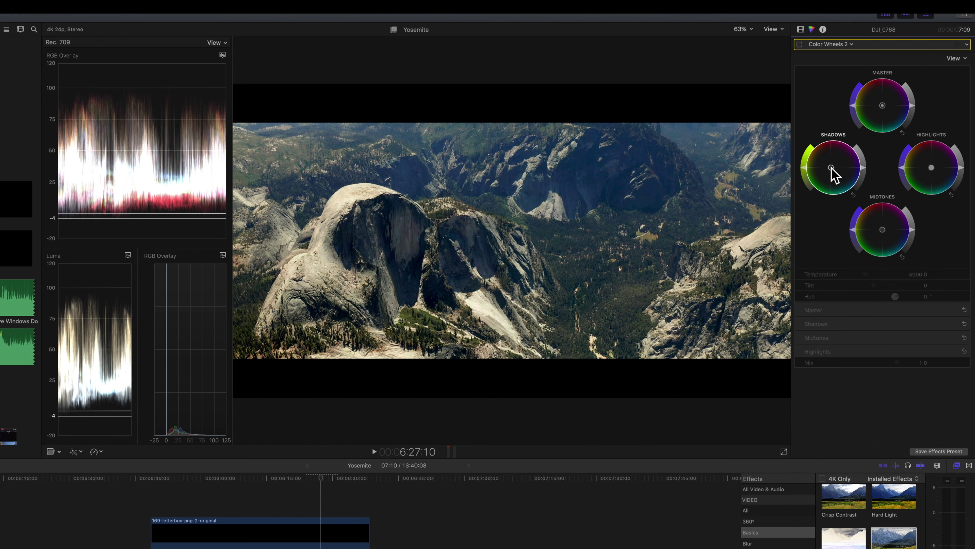
click(800, 45)
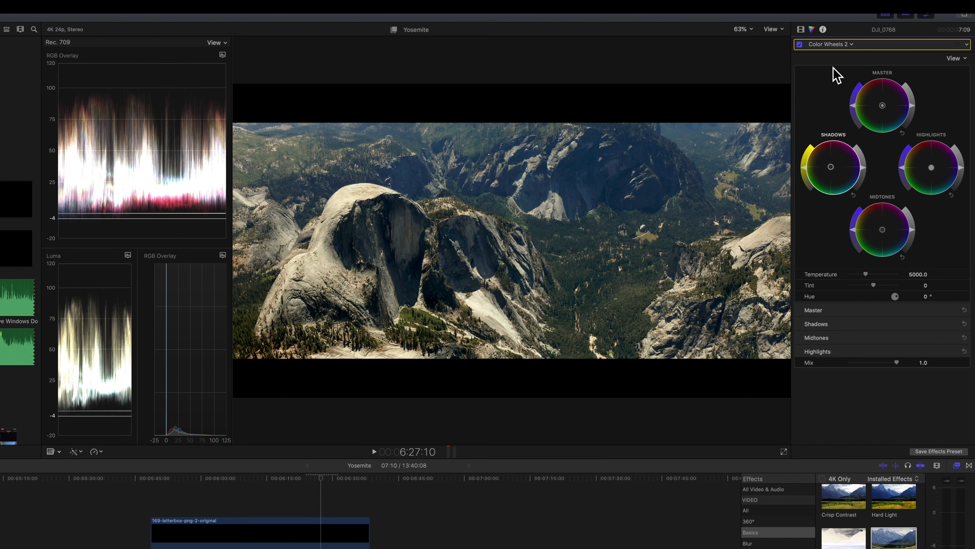
click(849, 44)
click(880, 124)
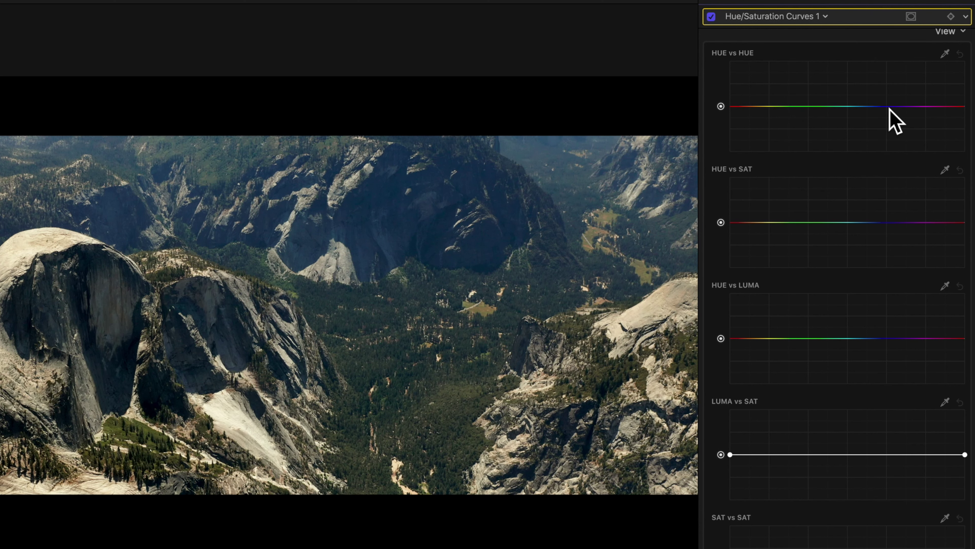
- Place three points around blue on the Hue vs Hue curve and raise the middle one
click(886, 106)
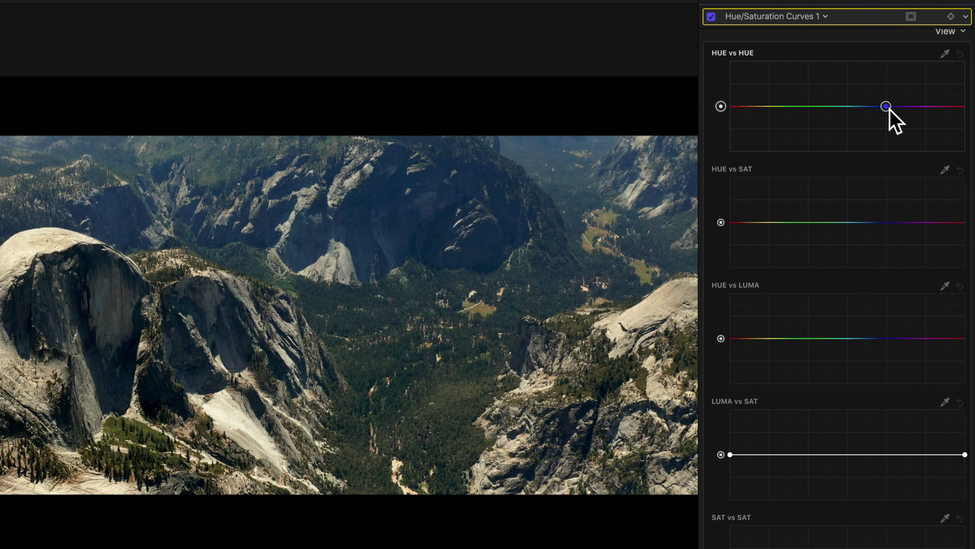
click(854, 106)
click(916, 106)
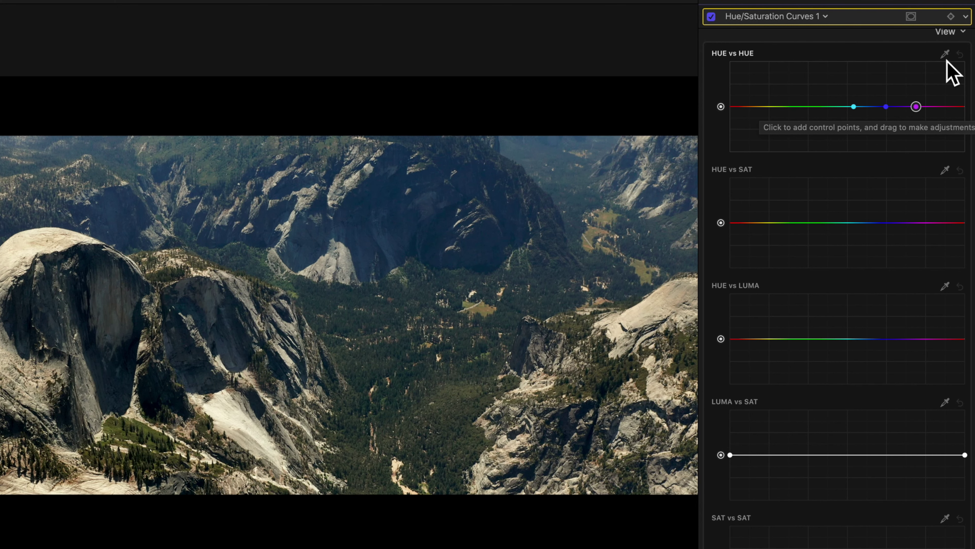
scroll(956, 96, down, 1)
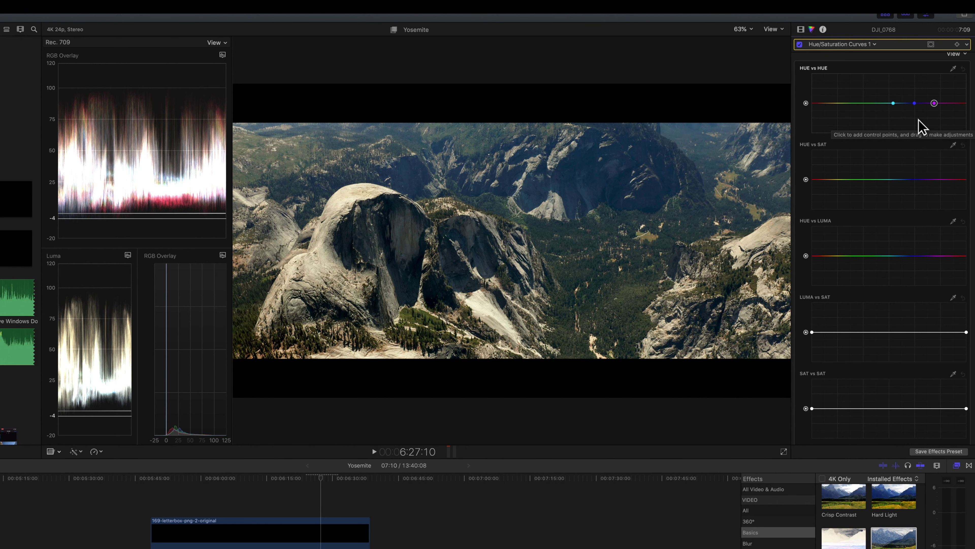
click(915, 104)
drag(915, 103, 915, 94)
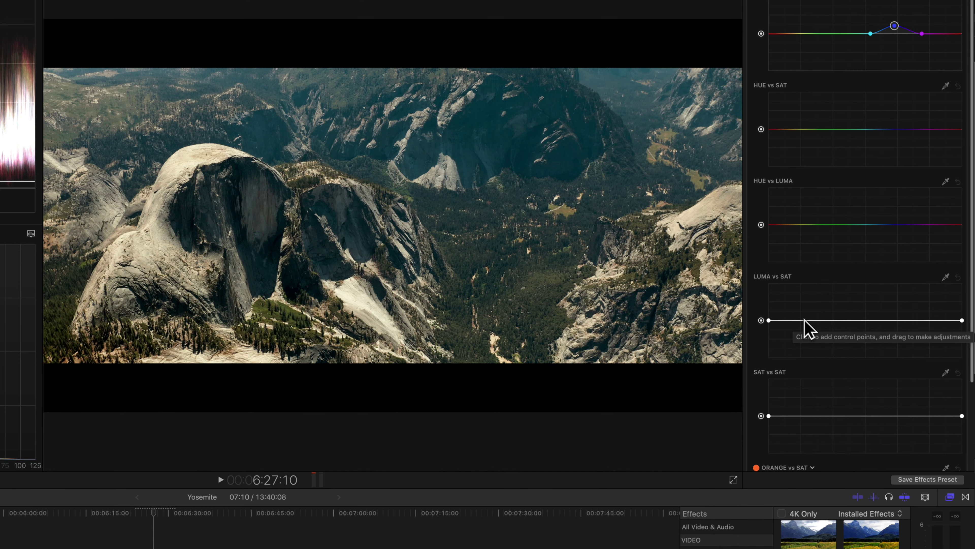
- Add two Luma vs Sat points, lower both endpoints, then fine-tune the shadow and highlight ends
click(804, 320)
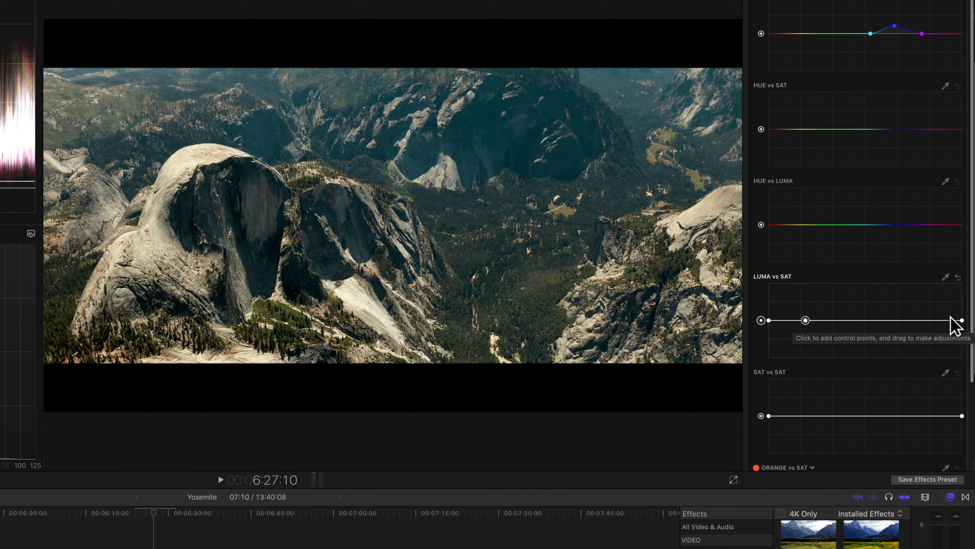
click(928, 321)
drag(963, 321, 962, 344)
drag(768, 320, 767, 341)
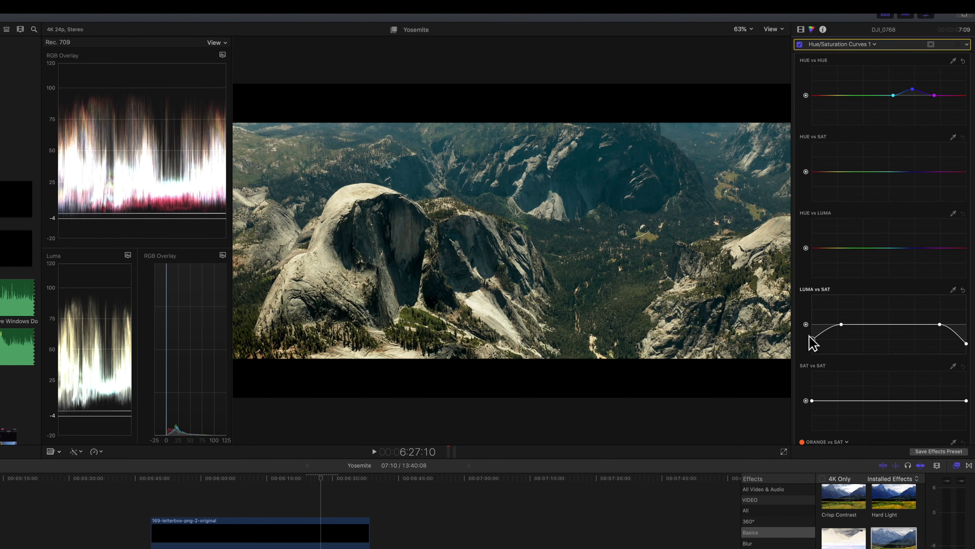
drag(810, 336, 810, 359)
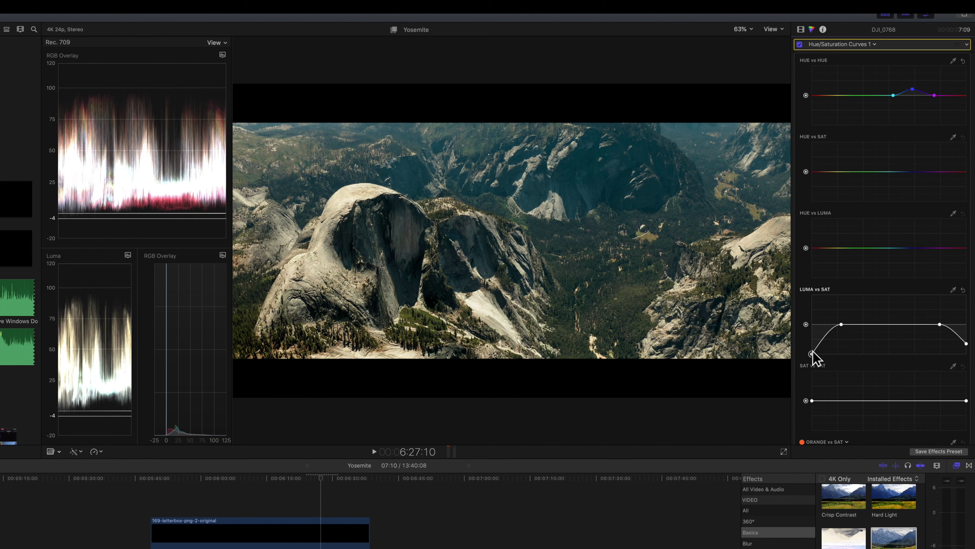
drag(812, 353, 812, 348)
drag(966, 343, 966, 338)
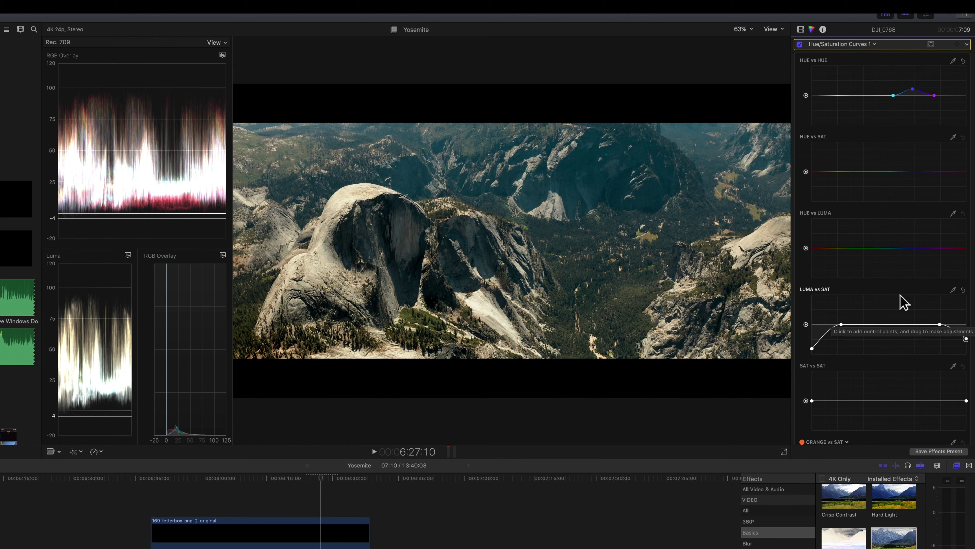
drag(811, 349, 811, 343)
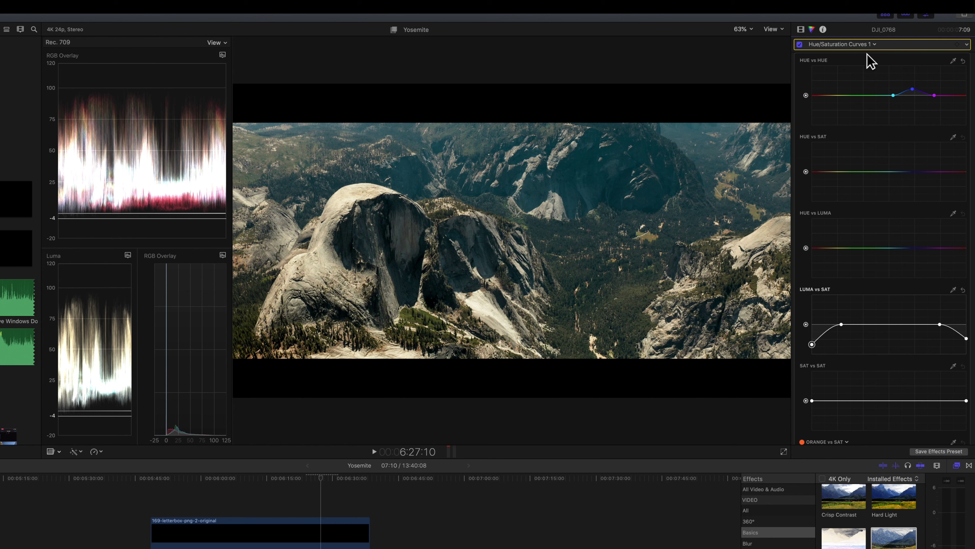
- Add a Hue/Saturation Curves 2 correction to DJI_0768 and review its curves
click(875, 44)
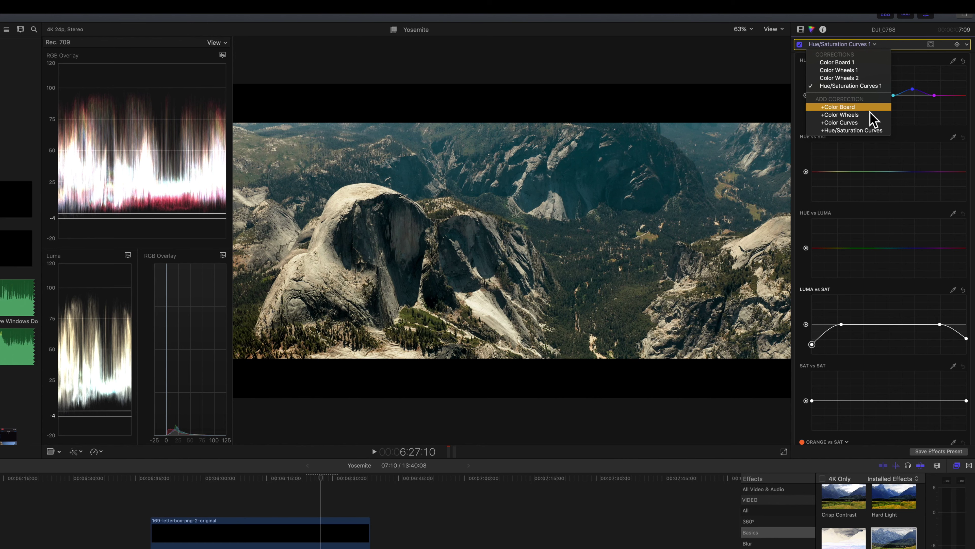
click(870, 130)
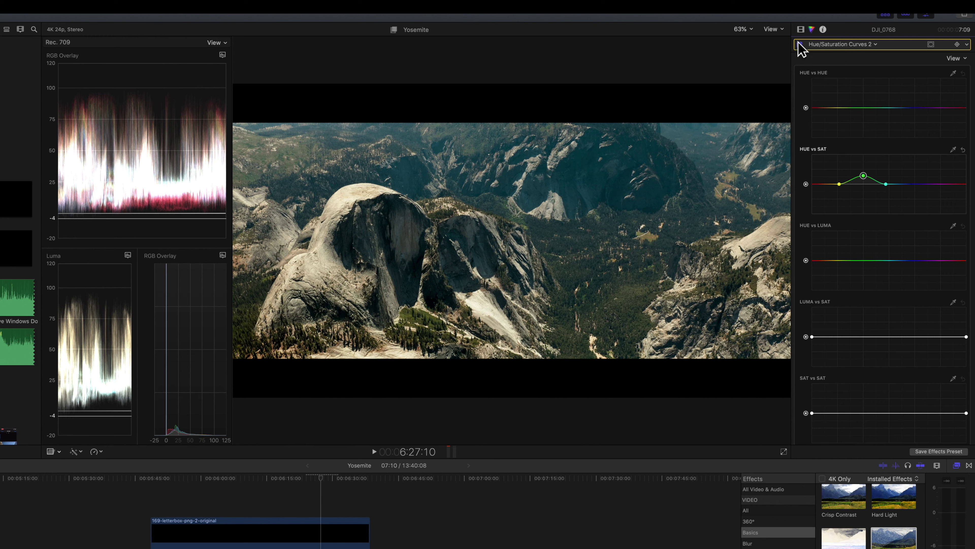
scroll(810, 184, down, 4)
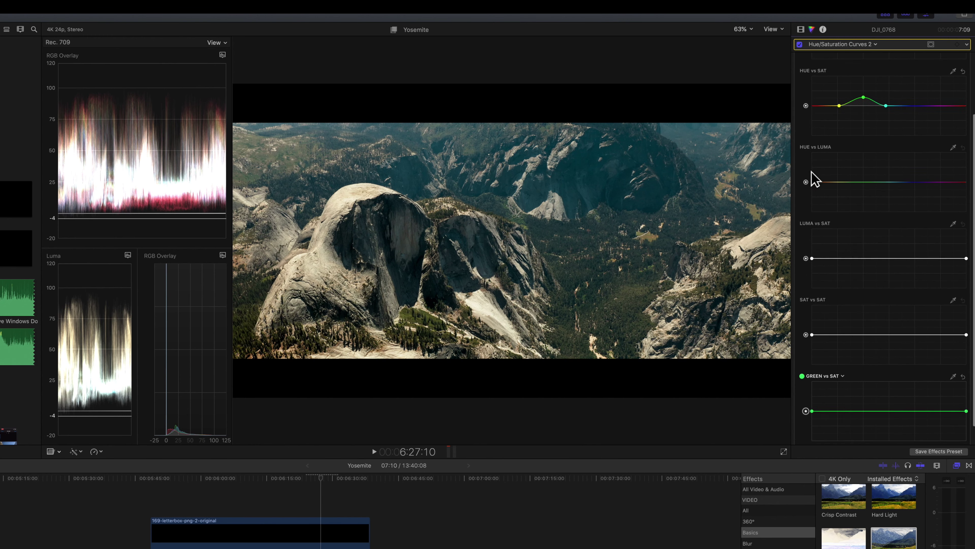
scroll(887, 76, up, 4)
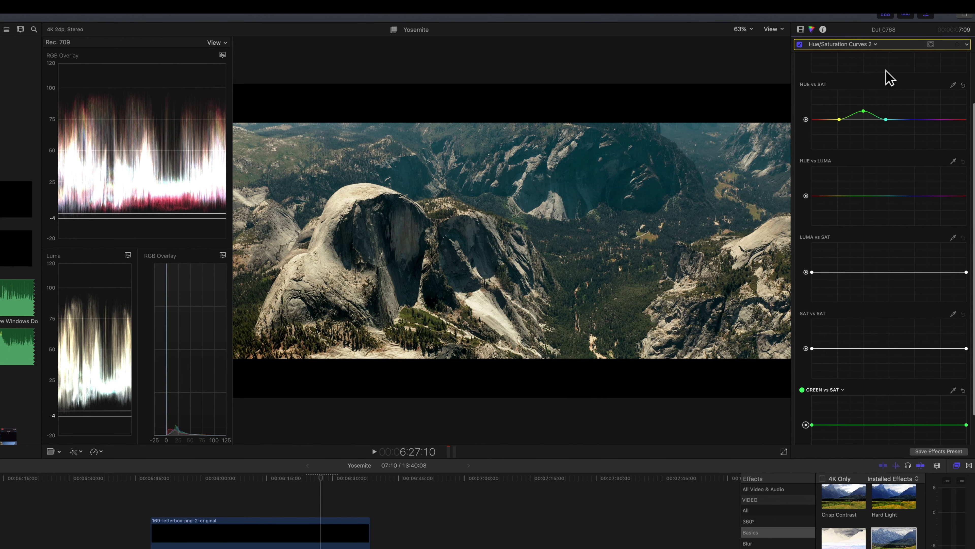
click(875, 46)
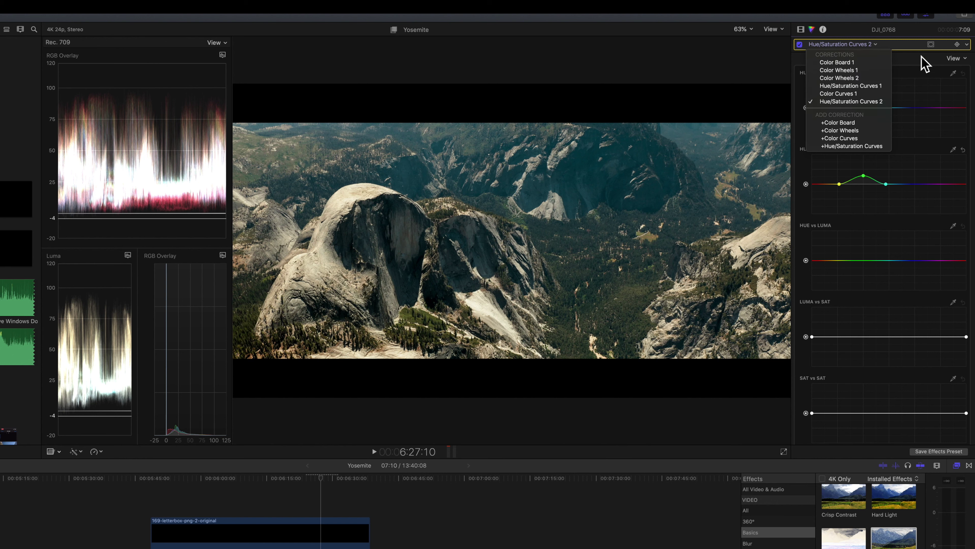
- Add a Color Board 2 correction with an elliptical shape mask
click(926, 62)
scroll(888, 64, down, 1)
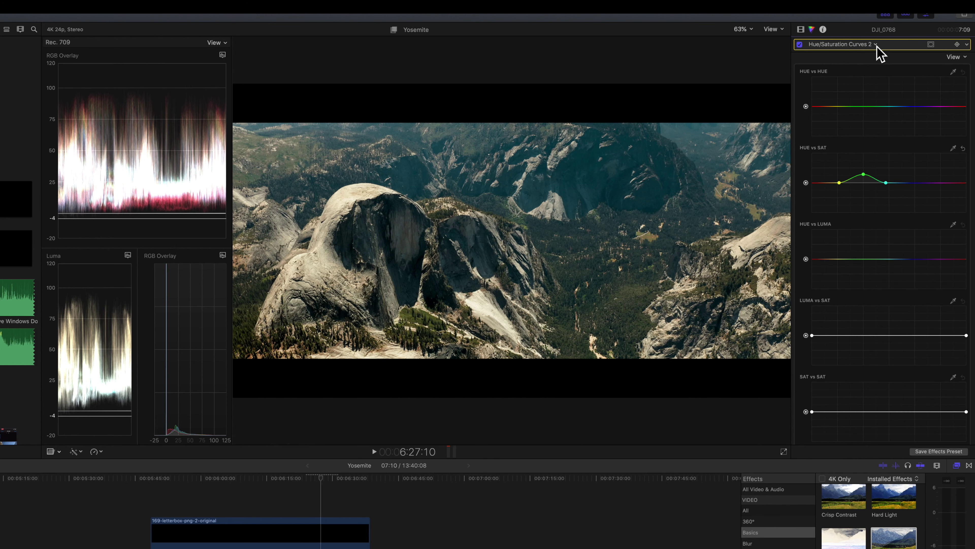
click(877, 45)
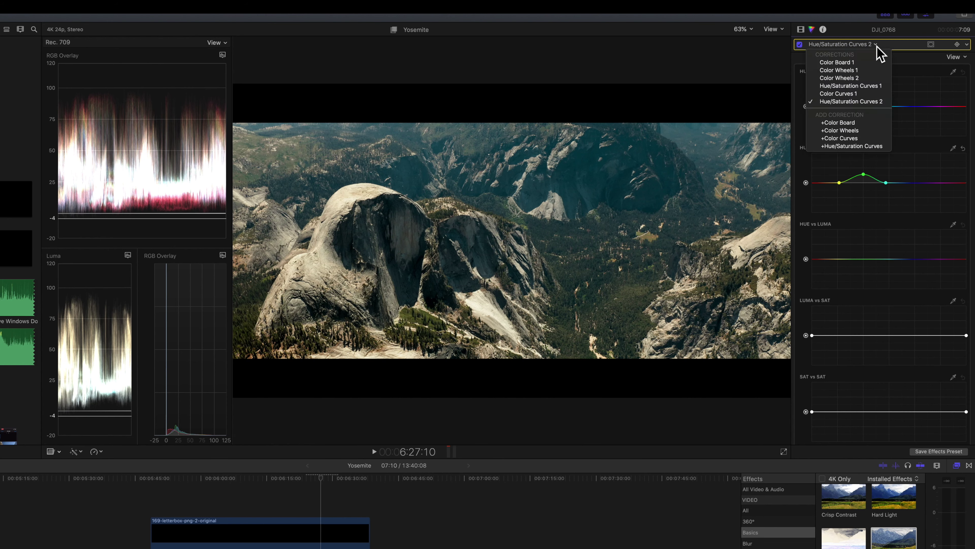
click(875, 122)
click(932, 45)
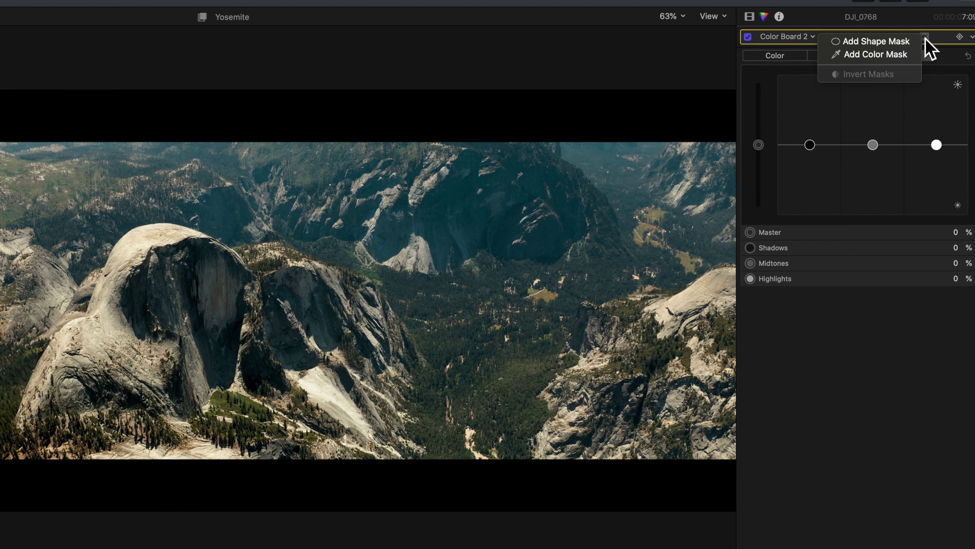
click(916, 43)
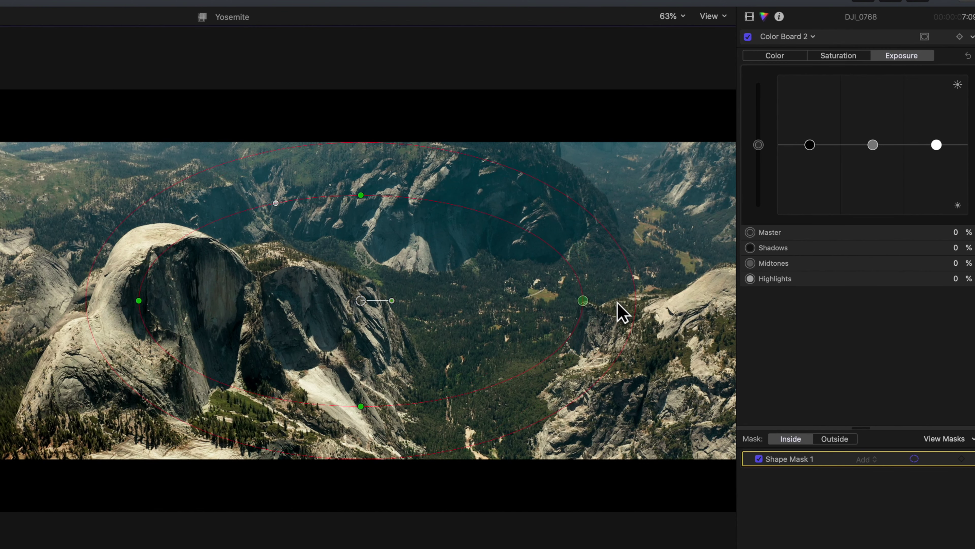
- Widen and tilt the ellipse around Half Dome, set Shadows to -19%, and enlarge the feather
drag(684, 300, 664, 338)
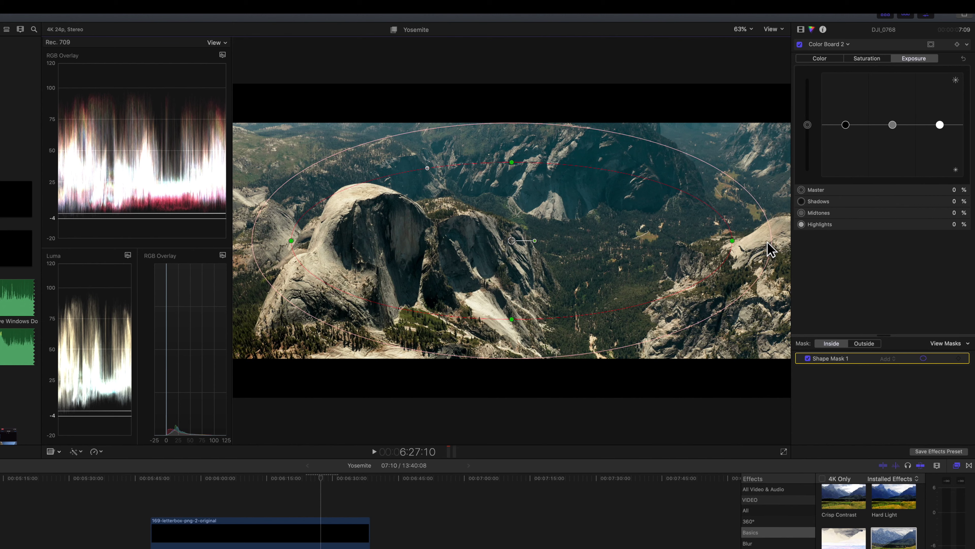
drag(535, 240, 463, 237)
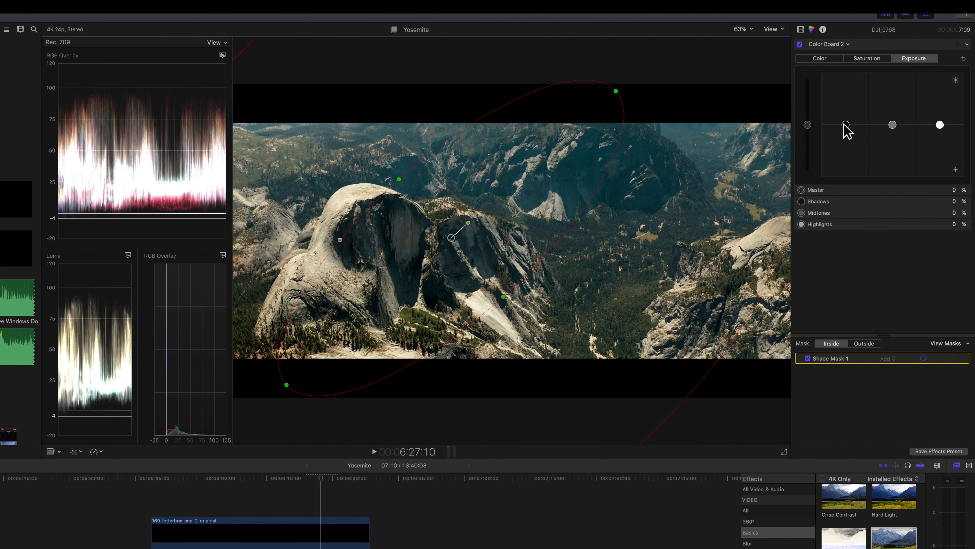
drag(845, 128, 845, 167)
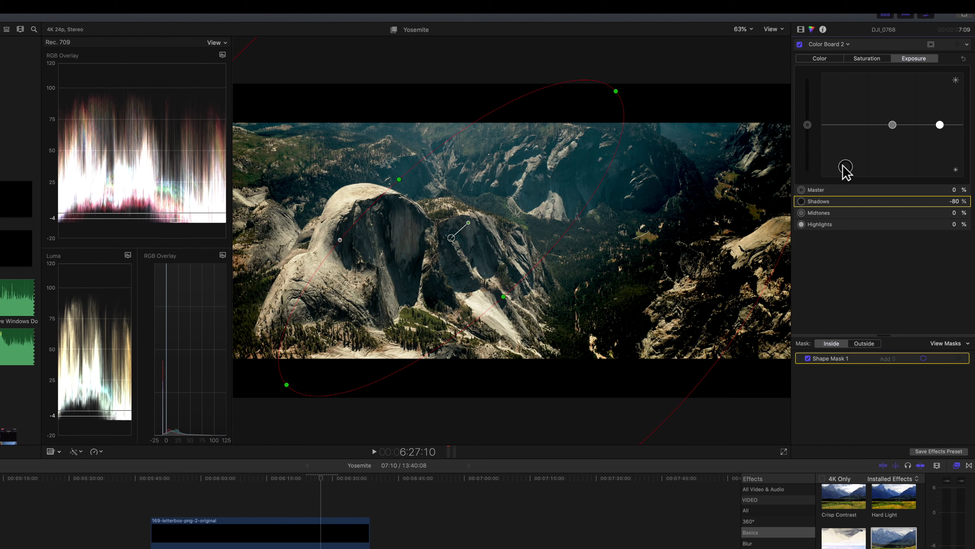
drag(844, 167, 846, 136)
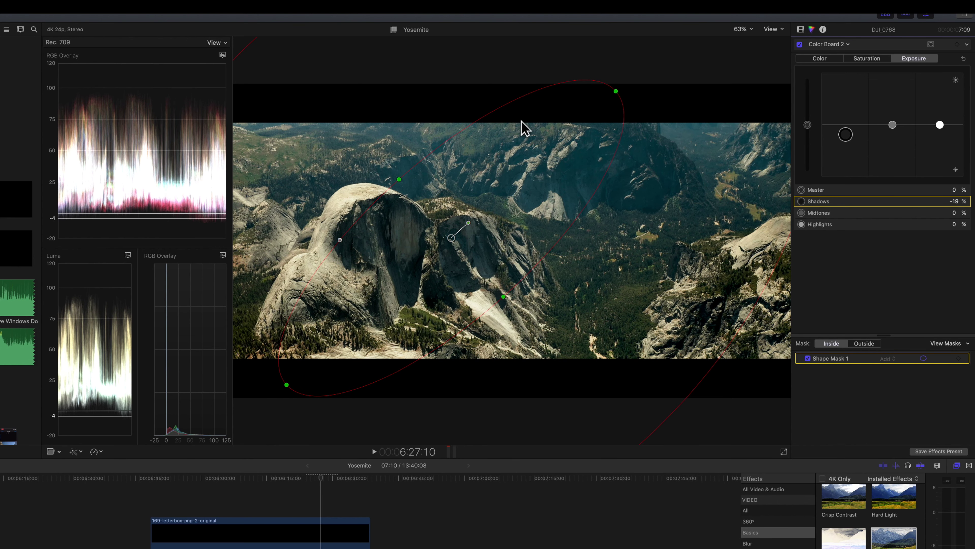
drag(392, 176, 370, 154)
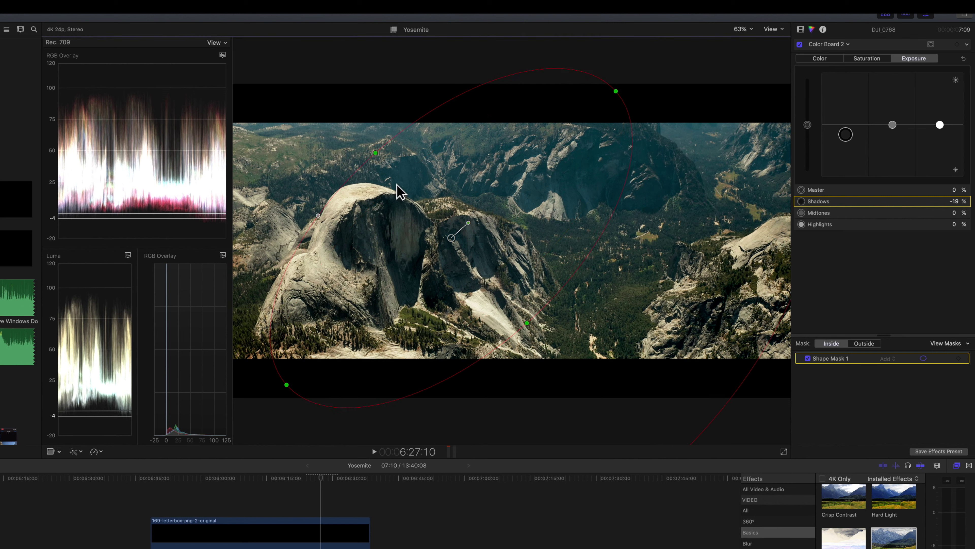
drag(741, 382, 699, 350)
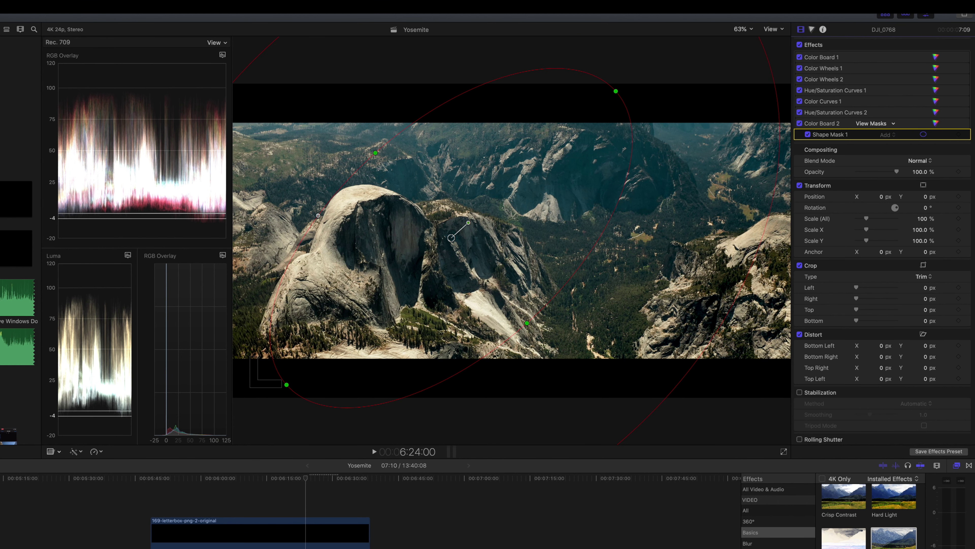
- Apply the Gaussian blur effect from the Blur category and give it a shape mask
click(767, 543)
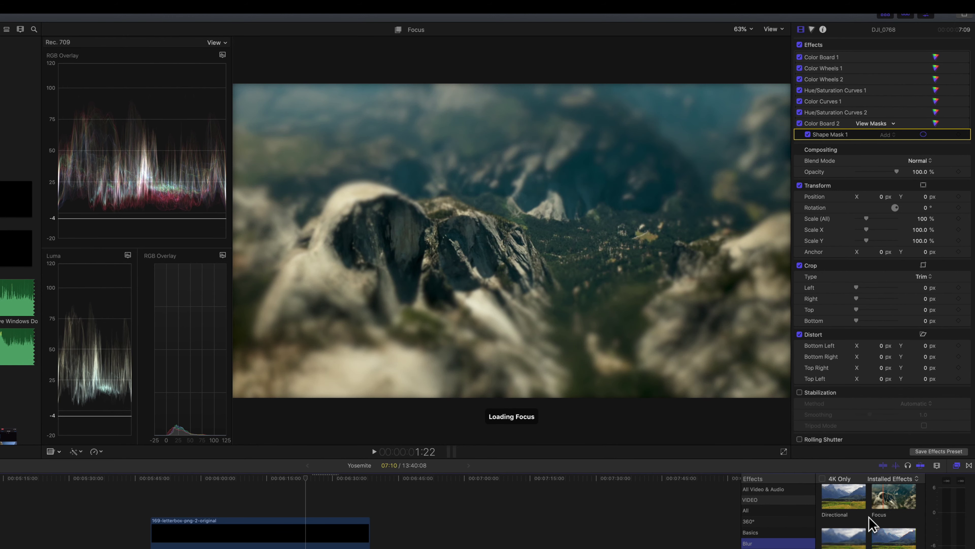
click(836, 545)
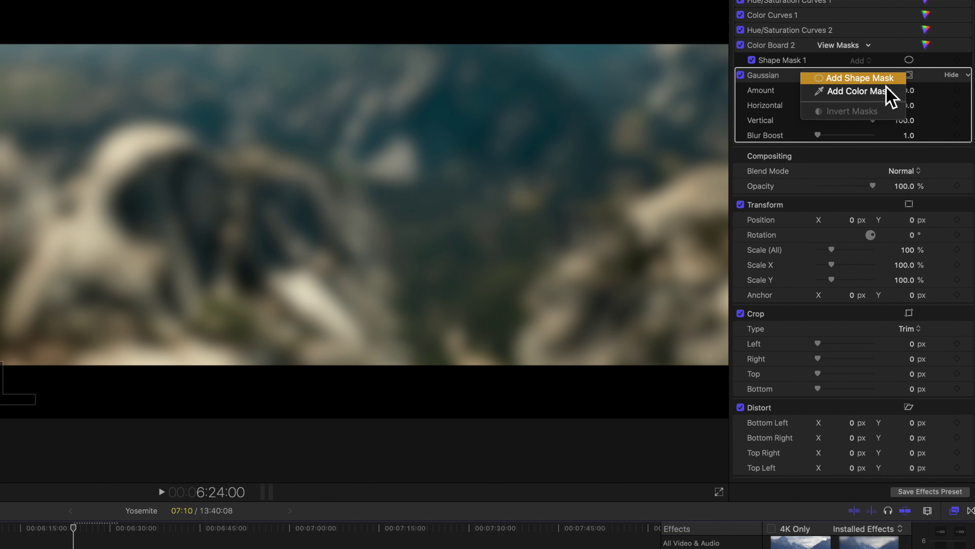
click(880, 79)
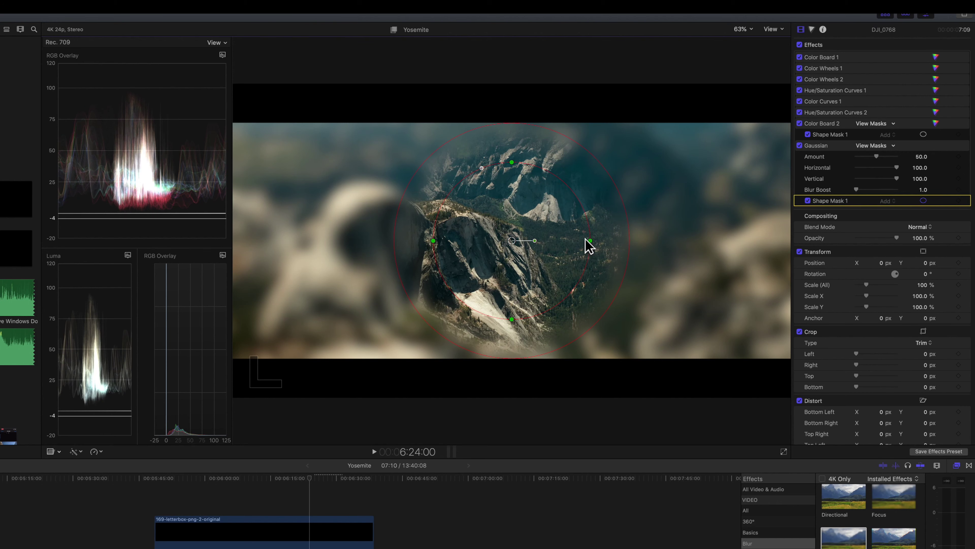
- Reshape and feather the blur mask ellipse, then move it onto Half Dome
drag(587, 242, 531, 253)
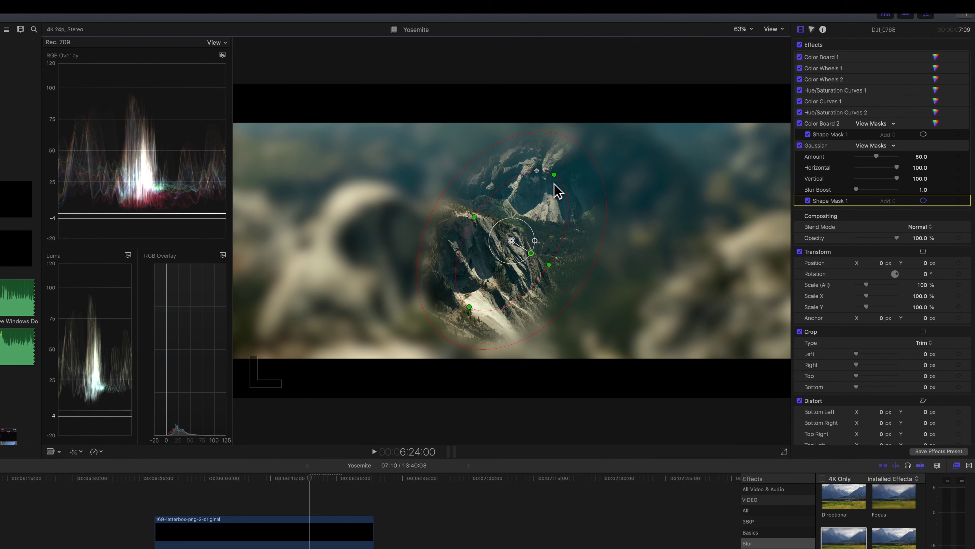
drag(555, 178, 614, 142)
drag(550, 265, 572, 280)
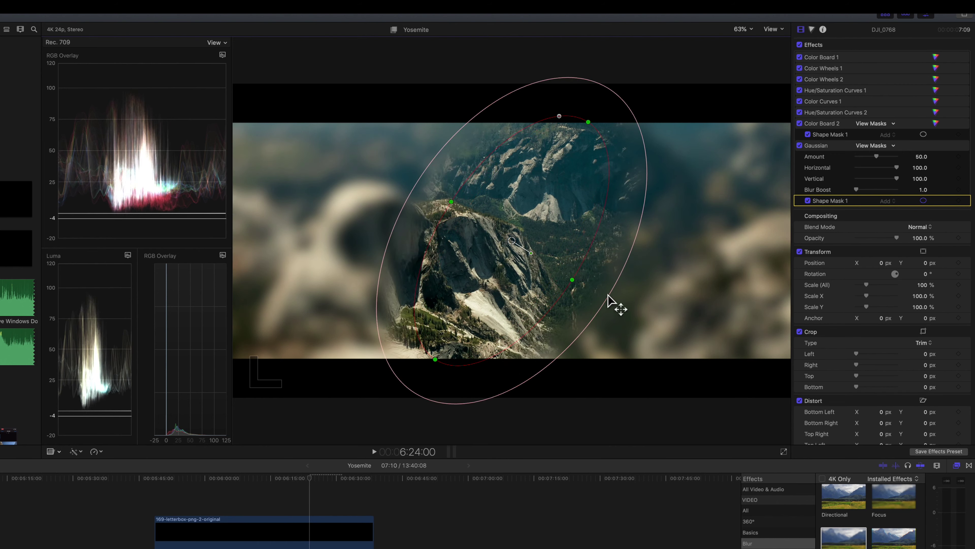
drag(616, 305, 811, 359)
drag(494, 247, 399, 275)
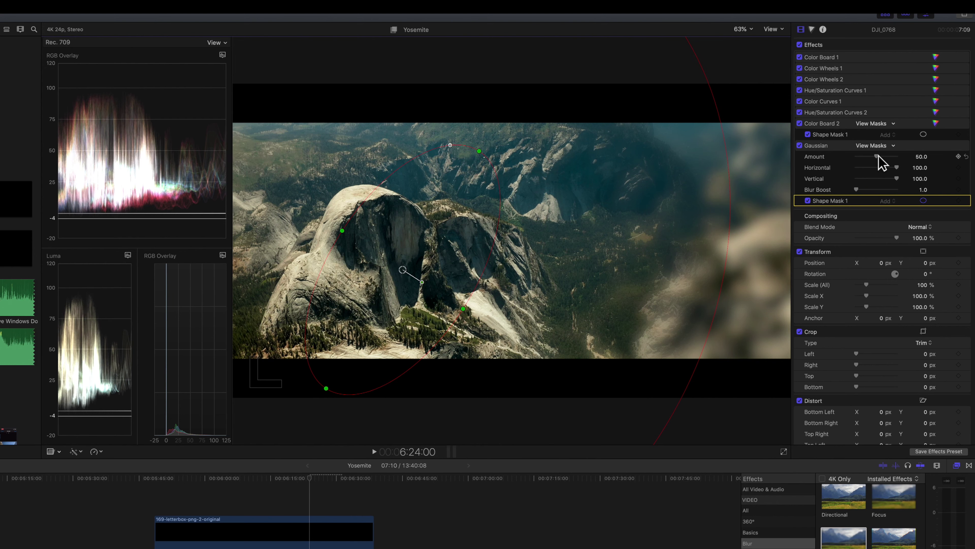
- Reduce the Gaussian blur Amount to 6.0 and play the clip to review the subtle softening
click(922, 157)
key(Return)
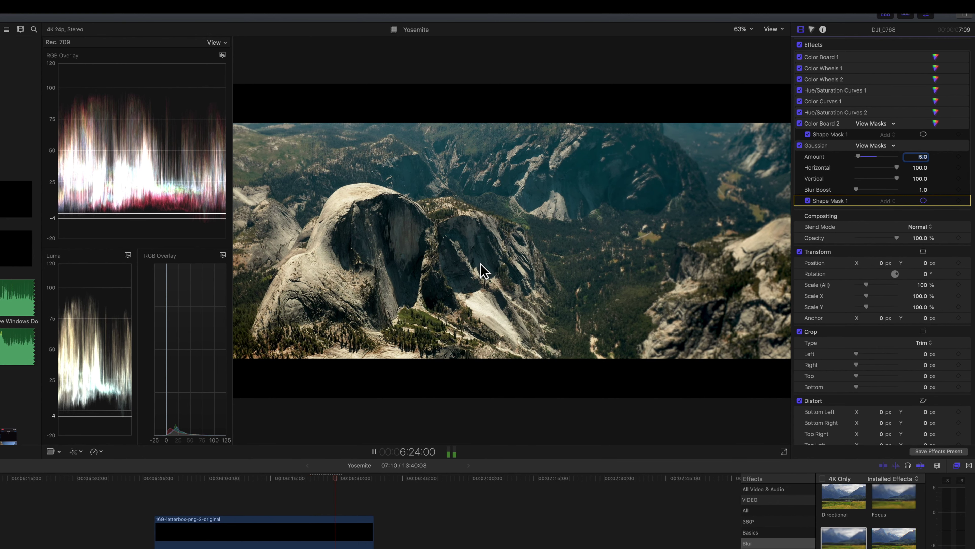
key(space)
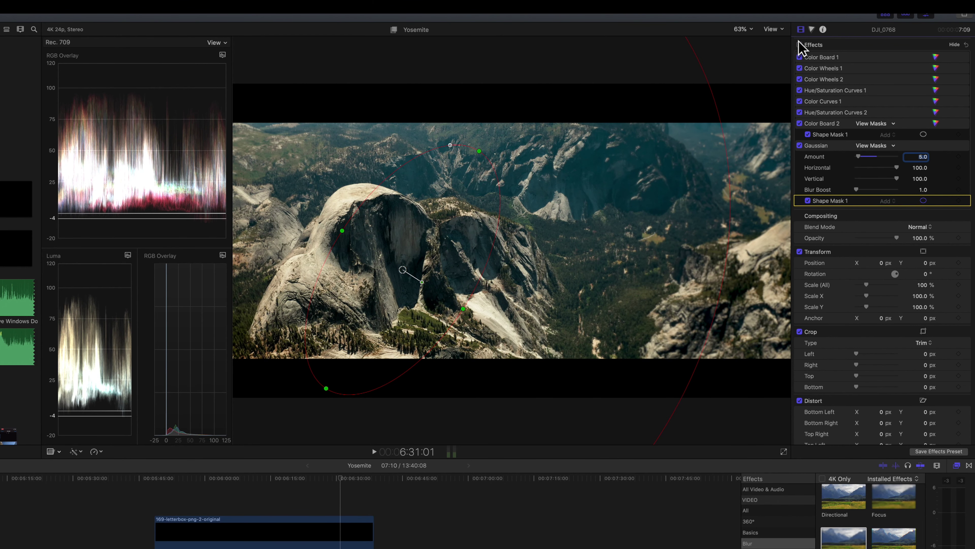
click(800, 43)
click(799, 43)
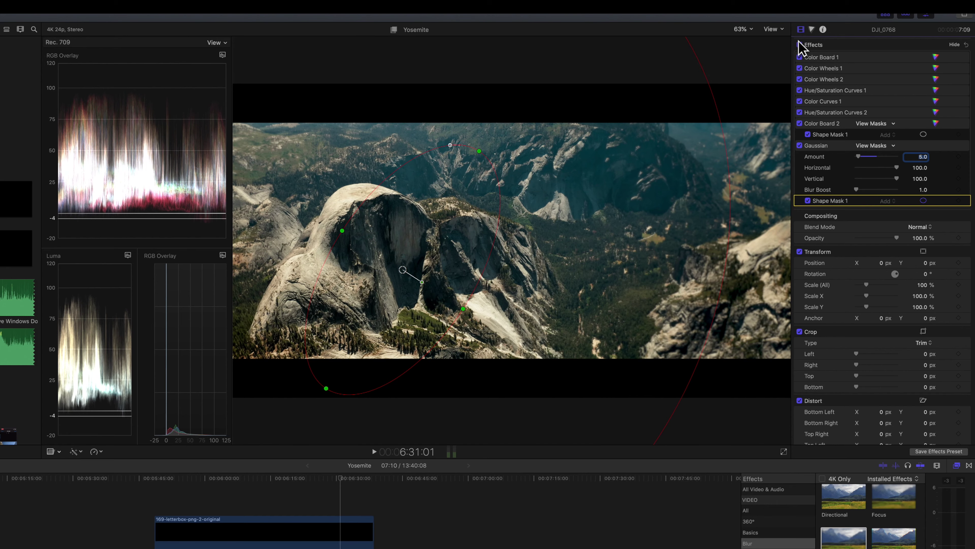